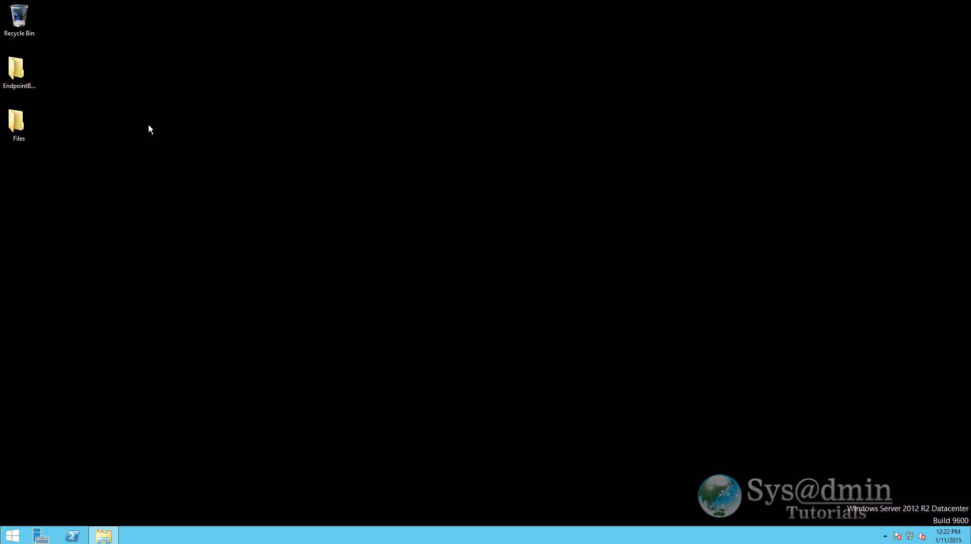
# Run VeeamEndpointBackup_1.1.2.119.exe from the EndpointBackup desktop folder, accept the license agreement and start the installation.
pyautogui.doubleClick(16, 70)
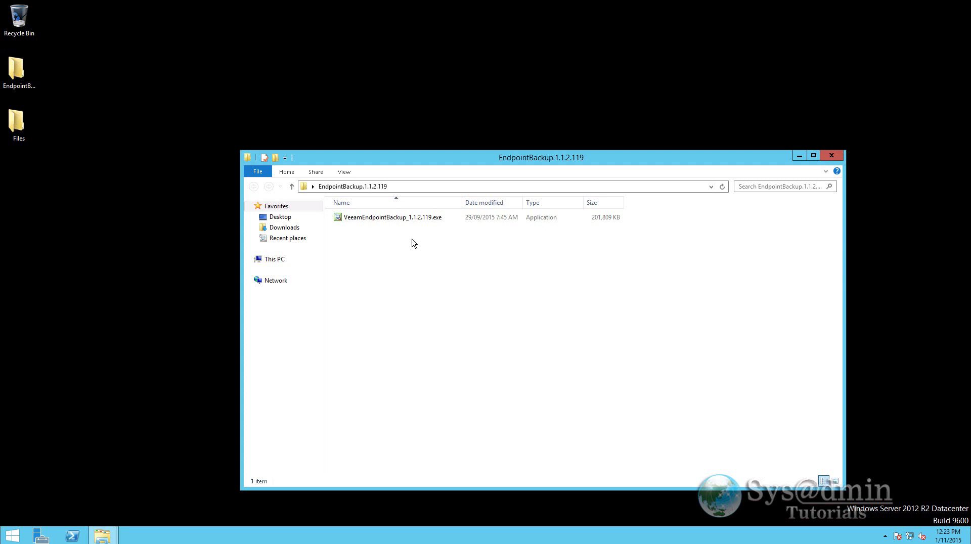
pyautogui.doubleClick(375, 218)
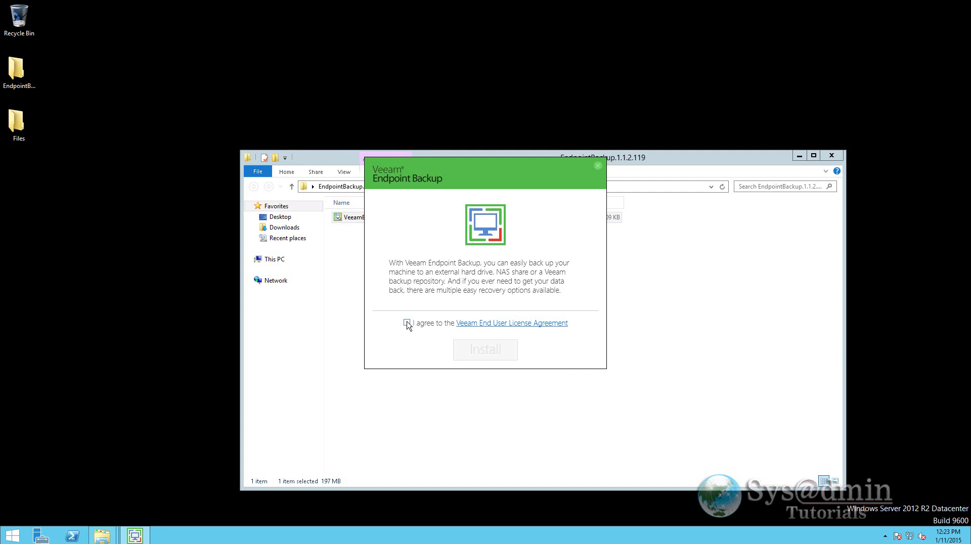
pyautogui.click(406, 323)
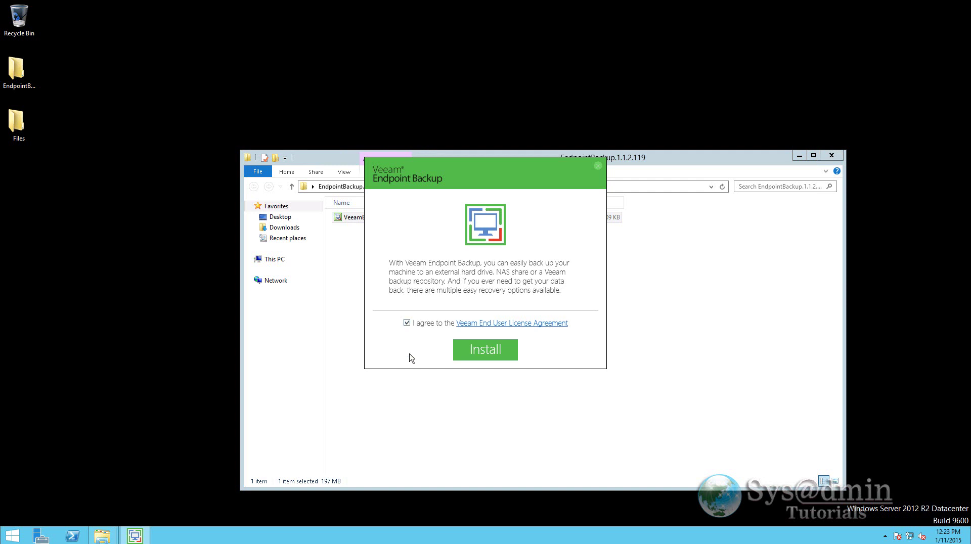
pyautogui.click(485, 350)
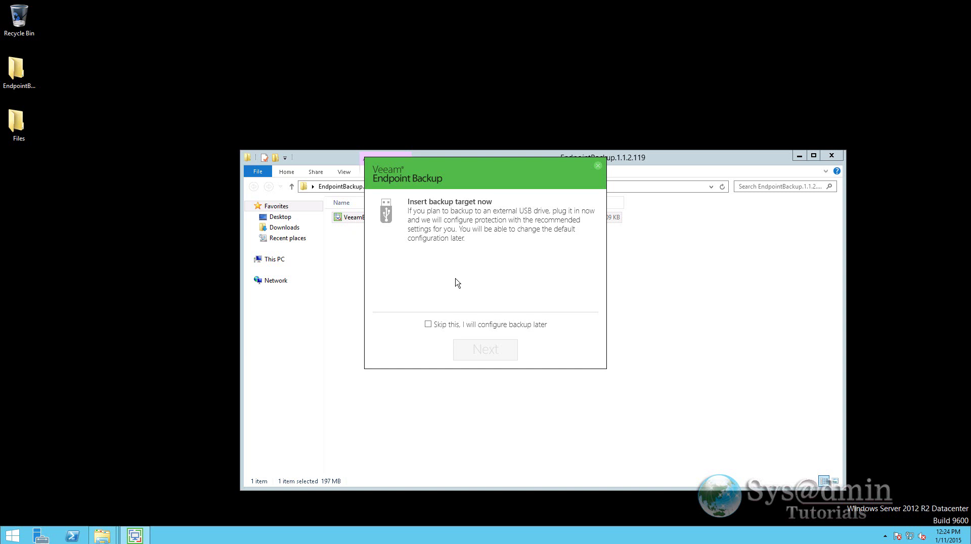
# Skip the backup target configuration and finish the setup with the Veeam Recovery Media creation wizard set to run.
pyautogui.click(429, 325)
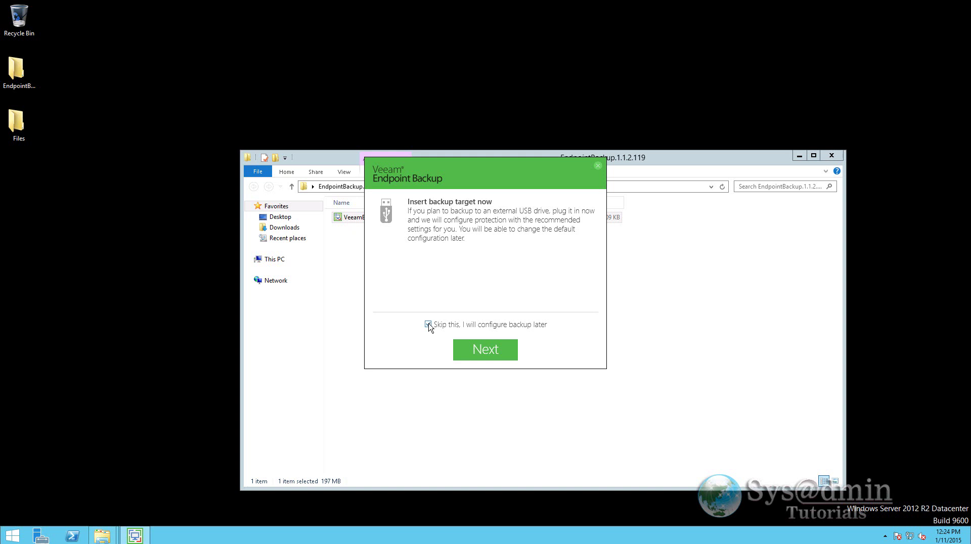
pyautogui.click(490, 350)
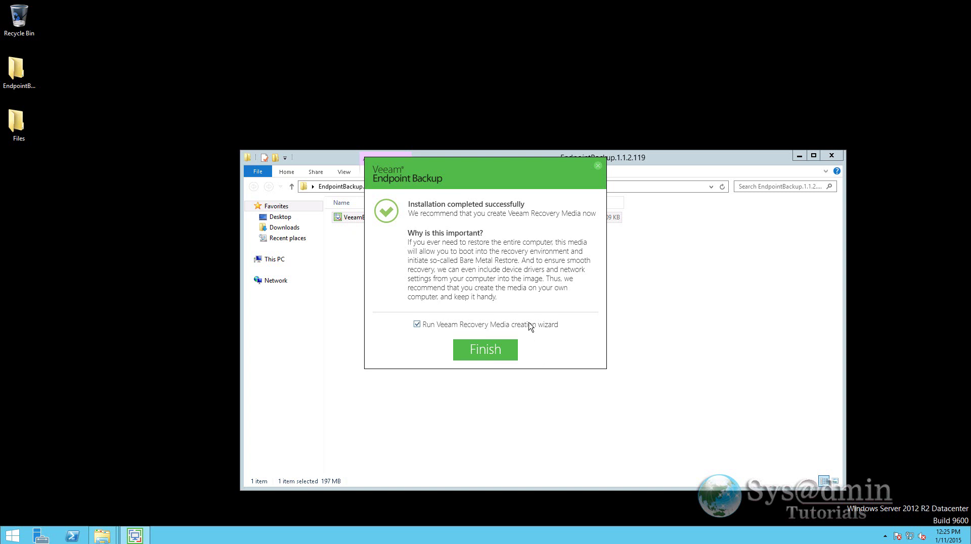
pyautogui.click(507, 354)
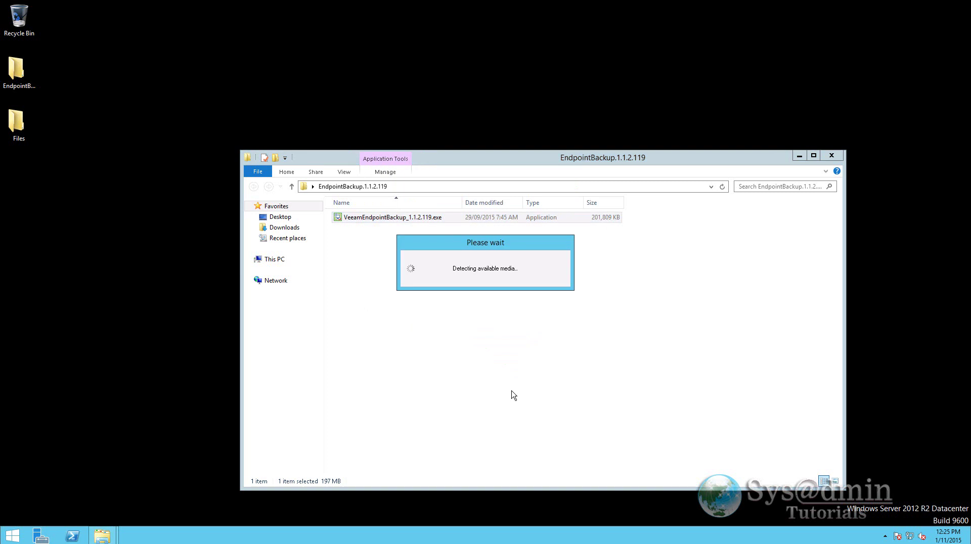
# Choose an ISO image as recovery media, saved as VeeamRecoveryMedia_VEEAMBOX.iso in the desktop folder EndpointBackup.1.1.2.119.
pyautogui.click(423, 221)
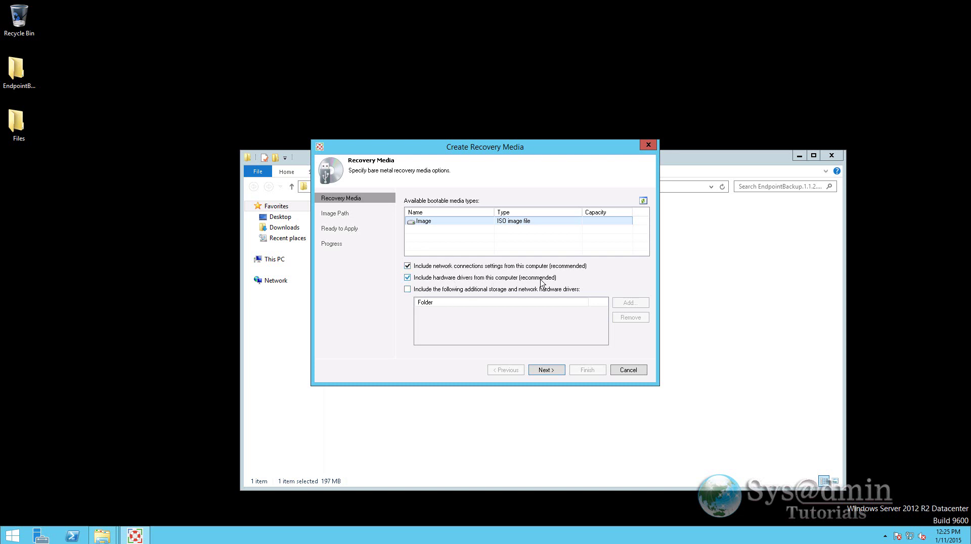
pyautogui.click(542, 370)
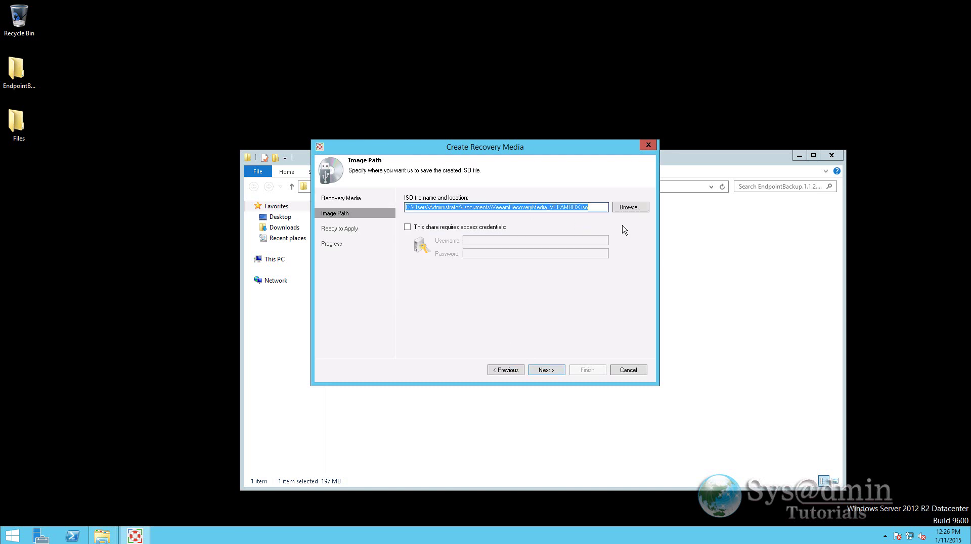
pyautogui.click(627, 207)
pyautogui.click(356, 227)
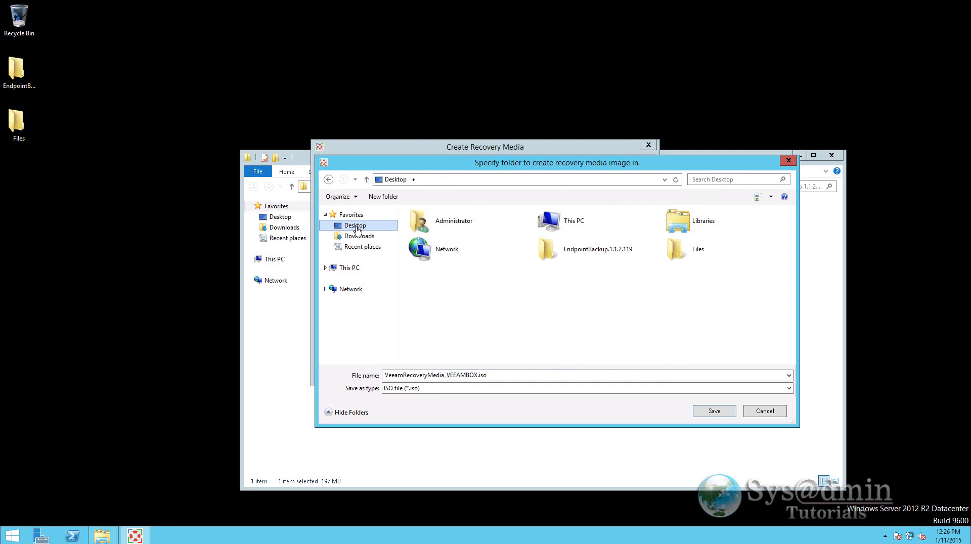
pyautogui.click(599, 253)
pyautogui.doubleClick(598, 252)
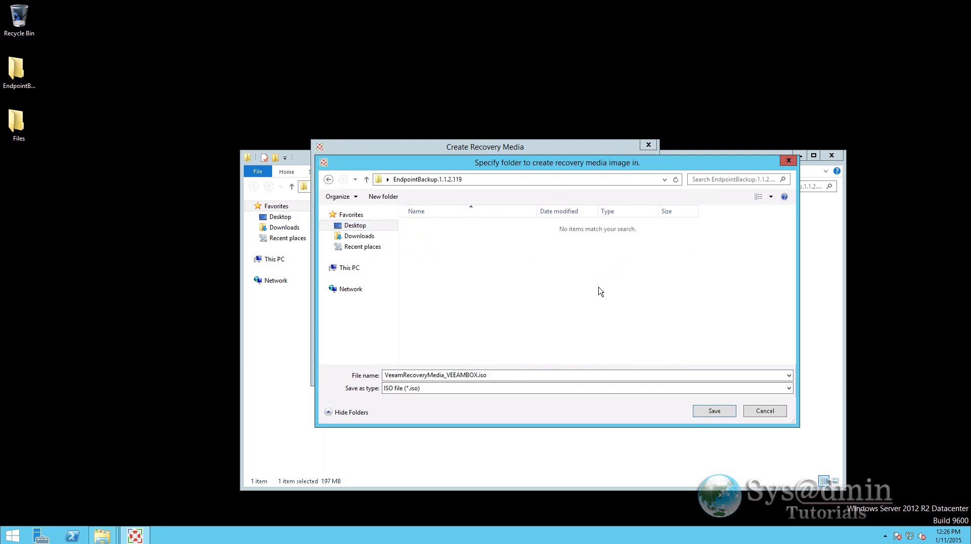
pyautogui.click(715, 410)
pyautogui.press('Return')
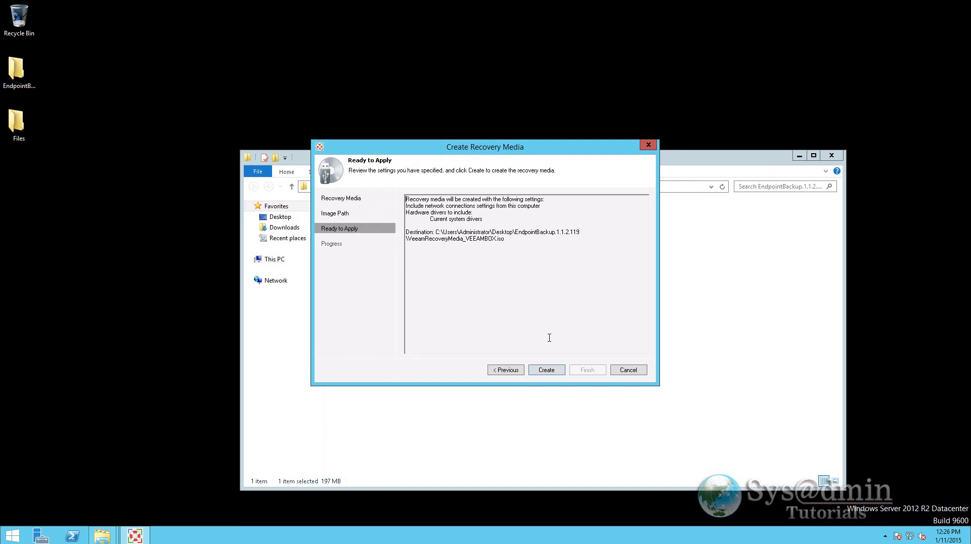
# Create the recovery media, finish the wizard and select the new ISO file in the EndpointBackup folder.
pyautogui.click(558, 370)
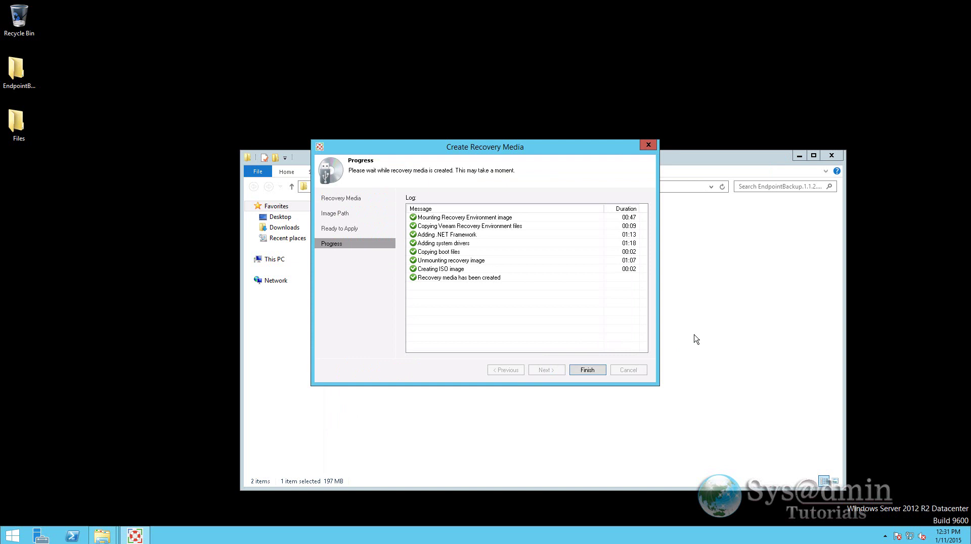
pyautogui.click(586, 370)
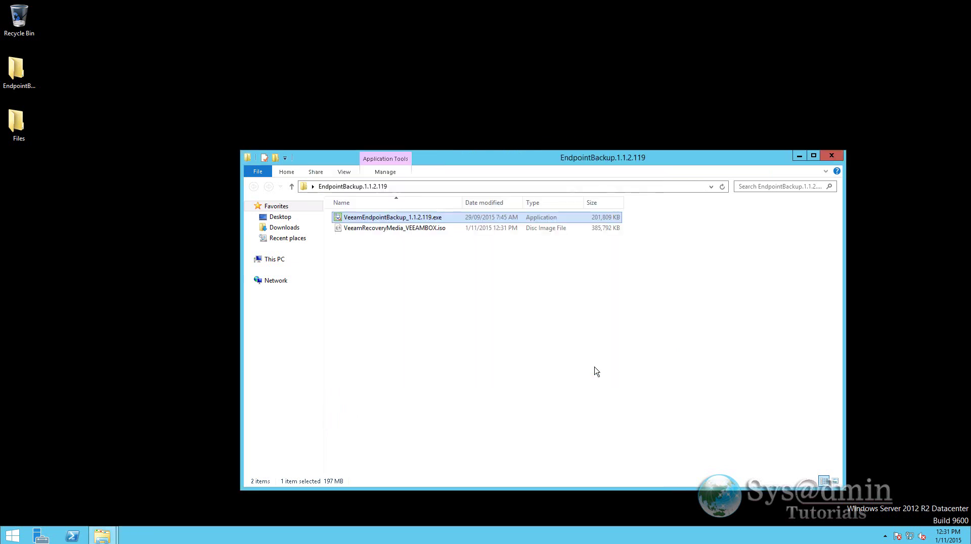
pyautogui.click(360, 229)
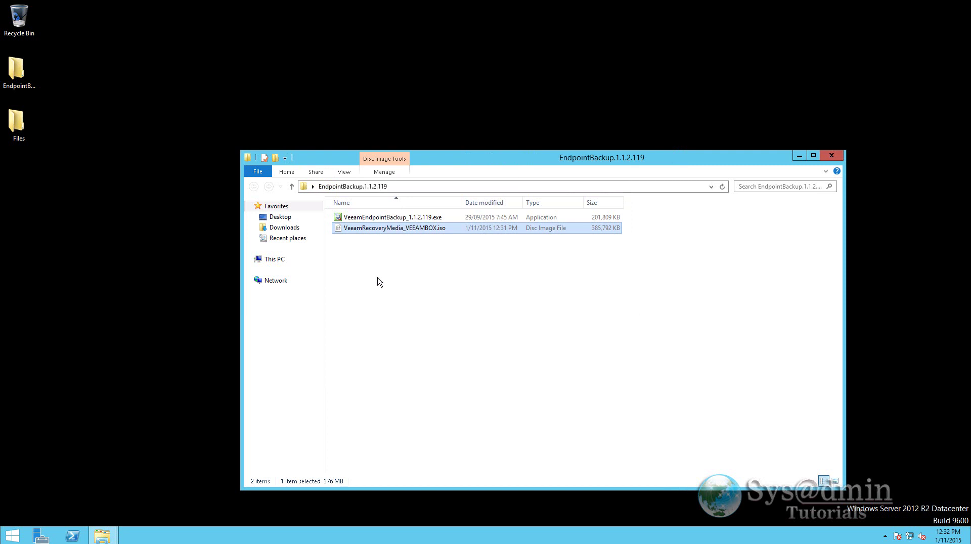
# Open the Veeam Endpoint Backup control panel and configure a backup using the Entire computer mode.
pyautogui.click(884, 535)
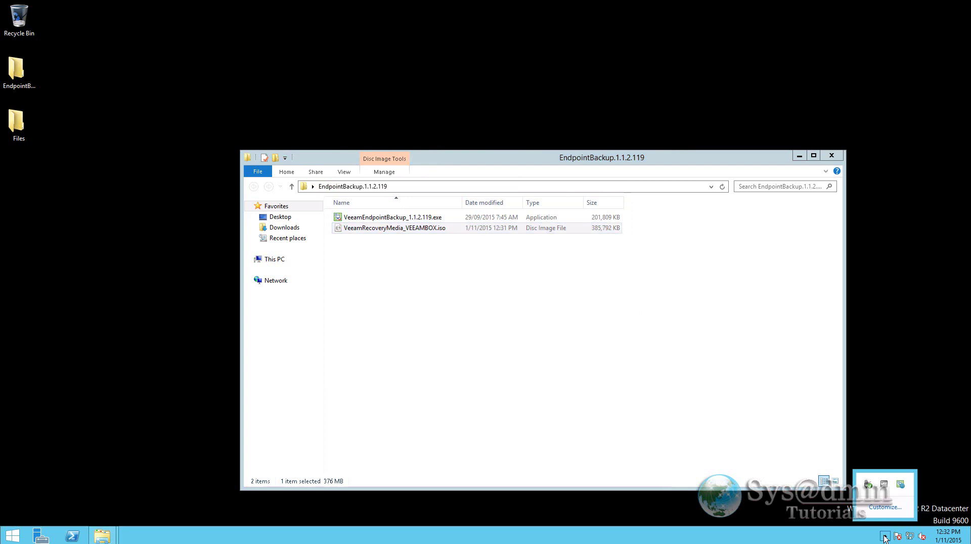
pyautogui.rightClick(901, 485)
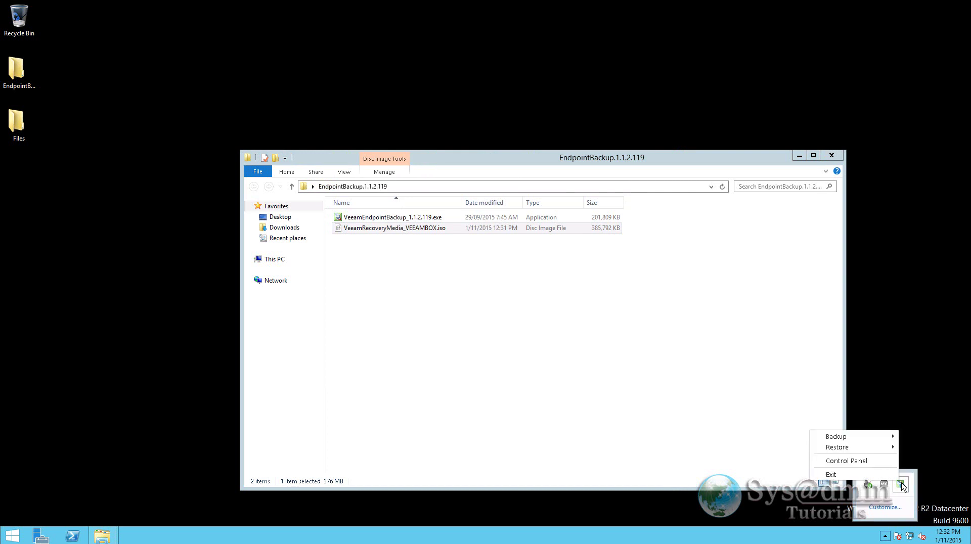
pyautogui.moveTo(857, 442)
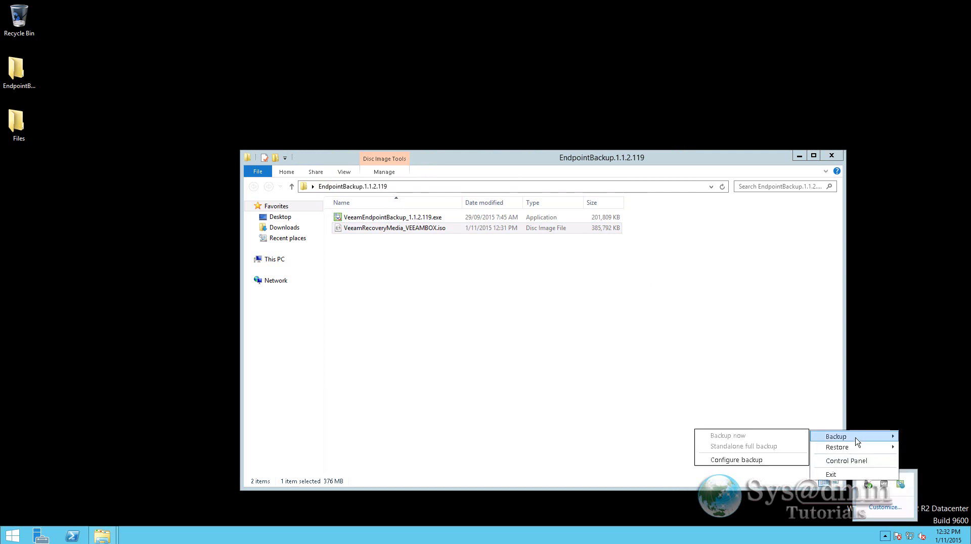
pyautogui.click(848, 463)
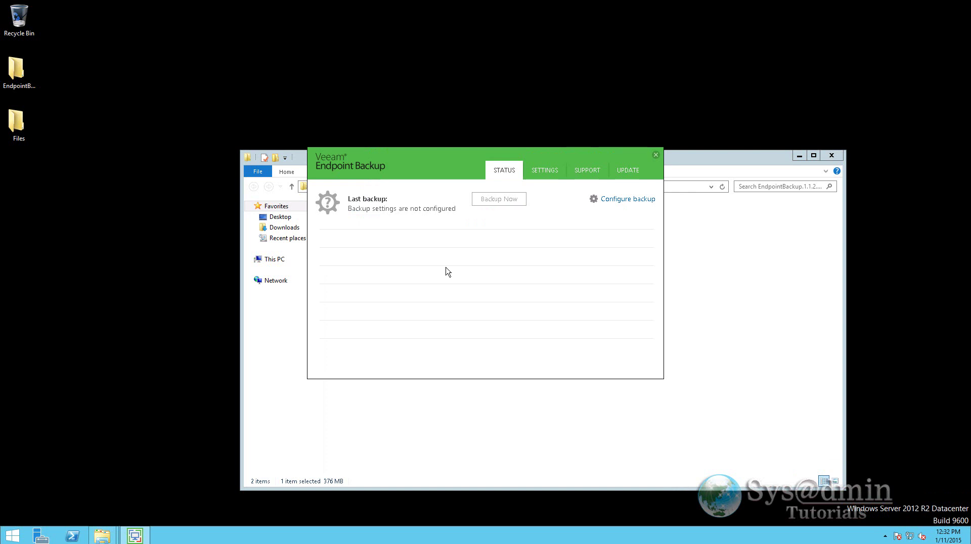
pyautogui.click(625, 202)
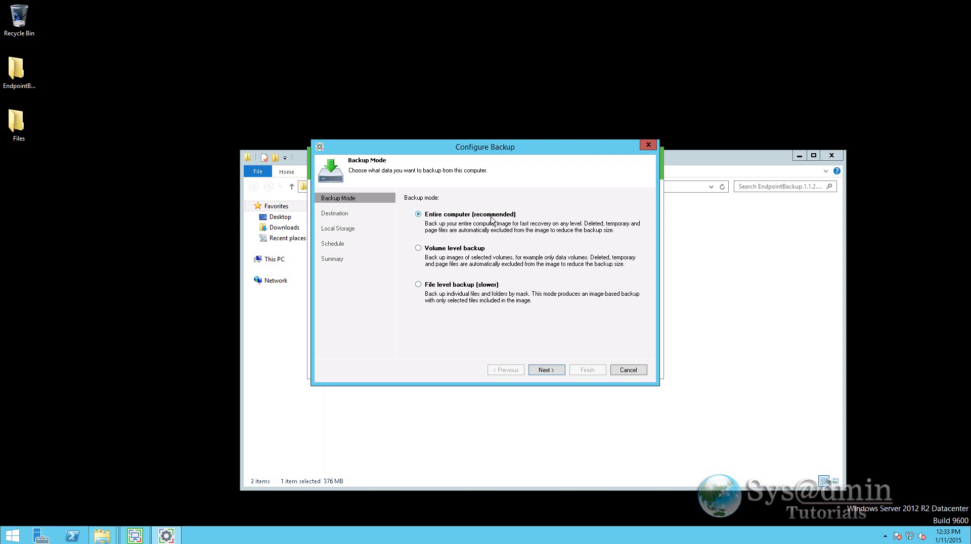
pyautogui.click(542, 371)
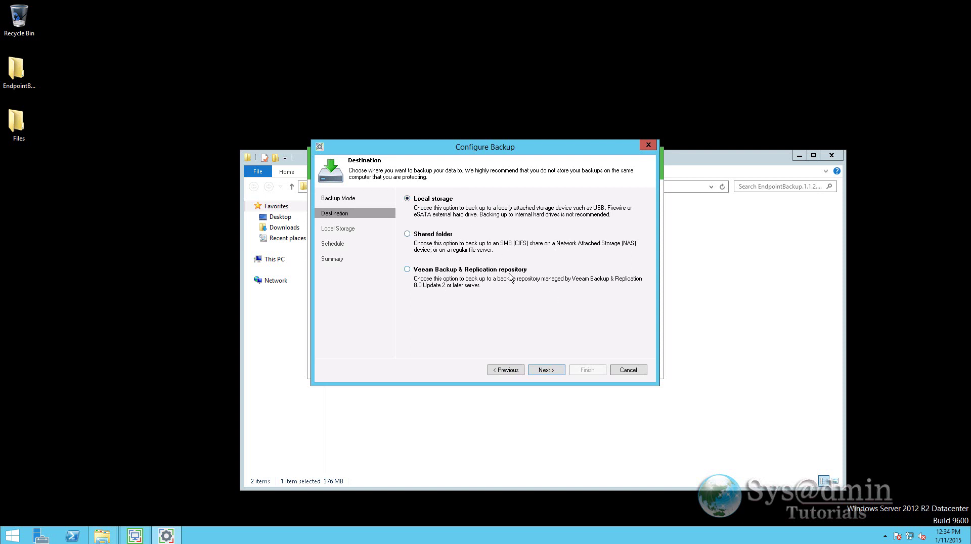
# Set the backup destination to the shared folder \\FILEMONSTER\Veeam Endpoint, requiring access credentials with the username veeambackup.
pyautogui.click(407, 234)
pyautogui.click(549, 370)
pyautogui.click(407, 241)
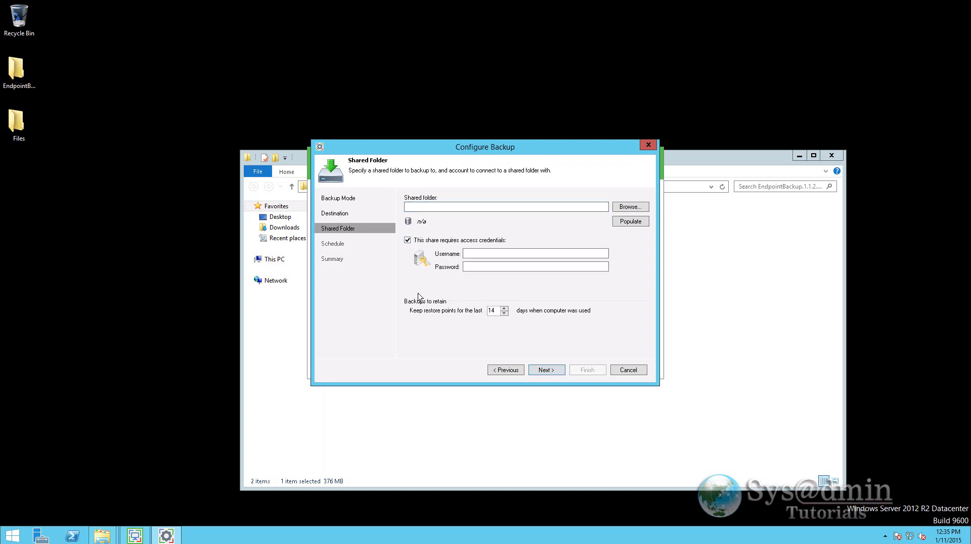
pyautogui.click(483, 253)
pyautogui.write('veeambackup')
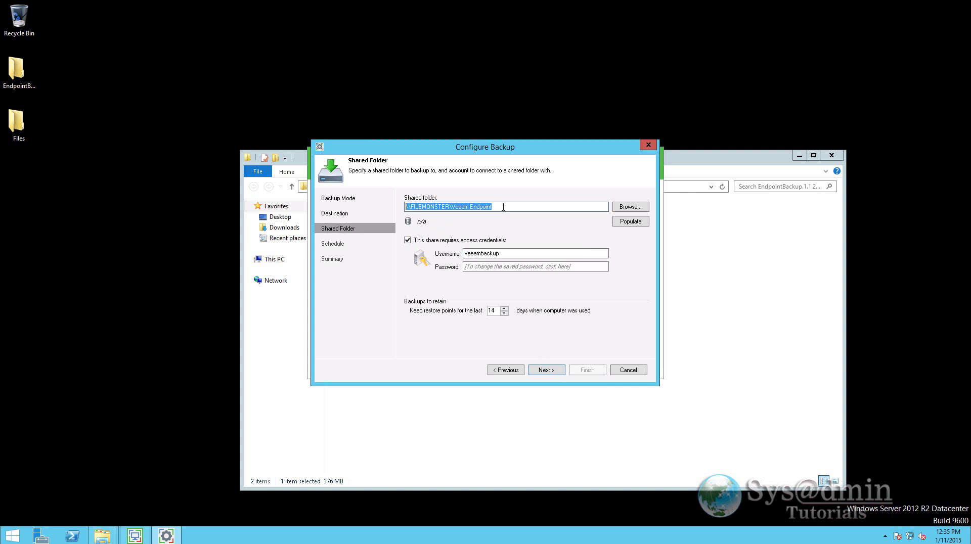
pyautogui.click(503, 207)
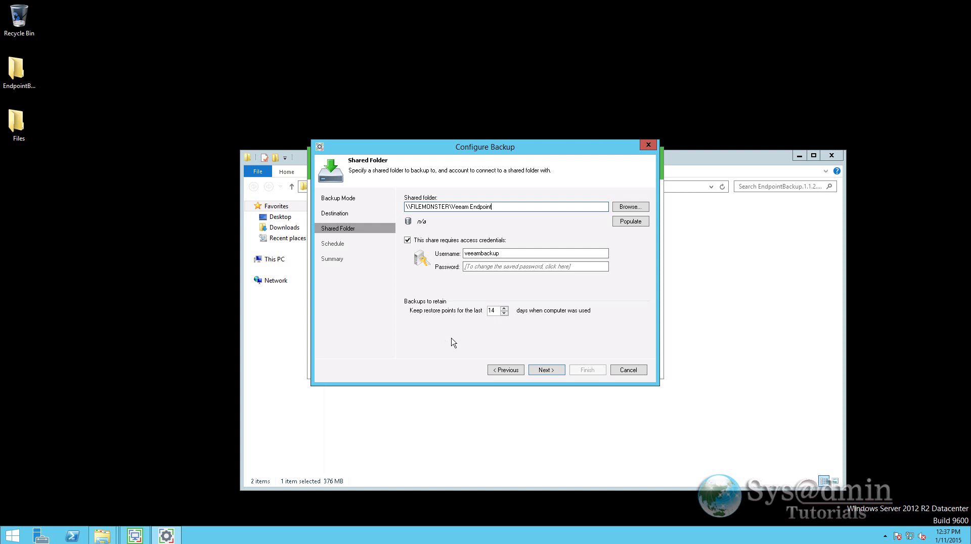
# Keep restore points for the last 3 days and continue to the backup schedule settings.
pyautogui.doubleClick(496, 311)
pyautogui.write('3')
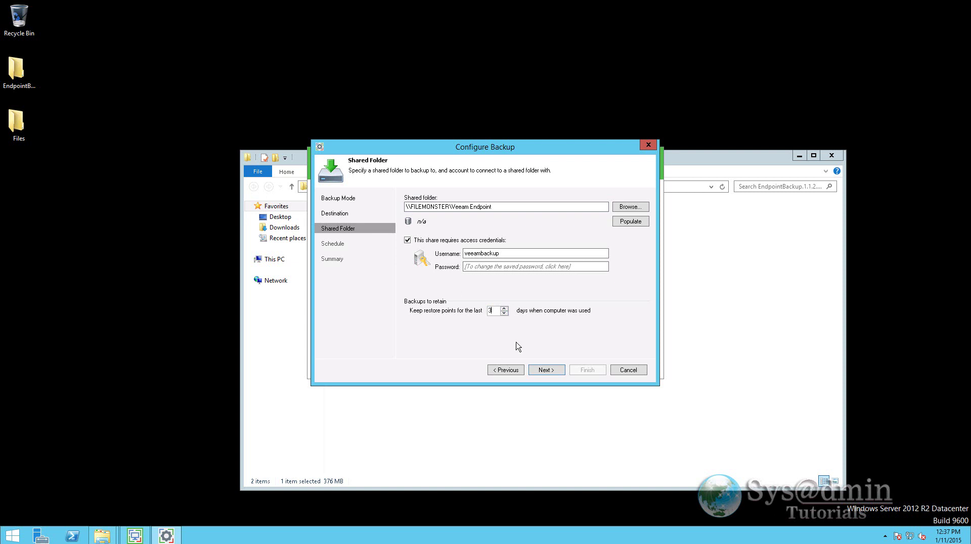
pyautogui.click(547, 369)
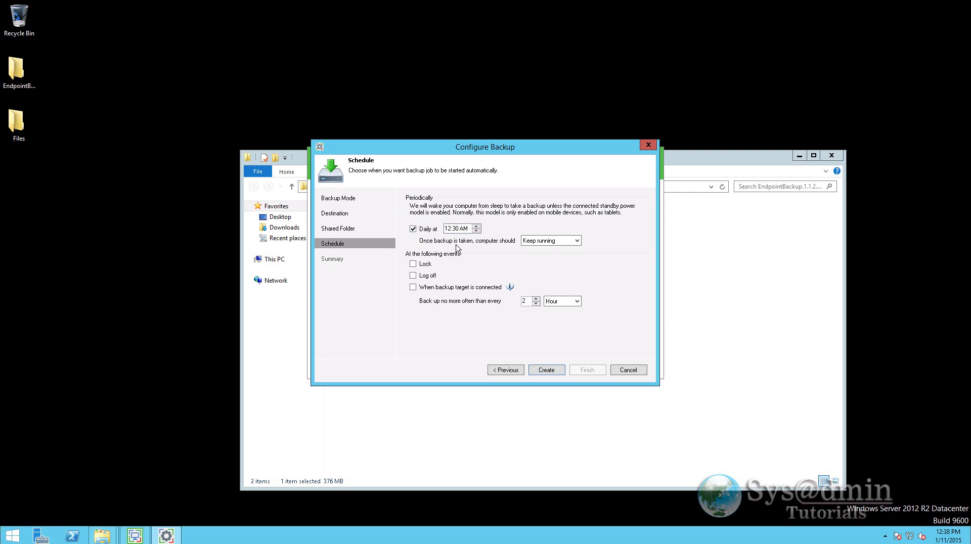
pyautogui.click(578, 242)
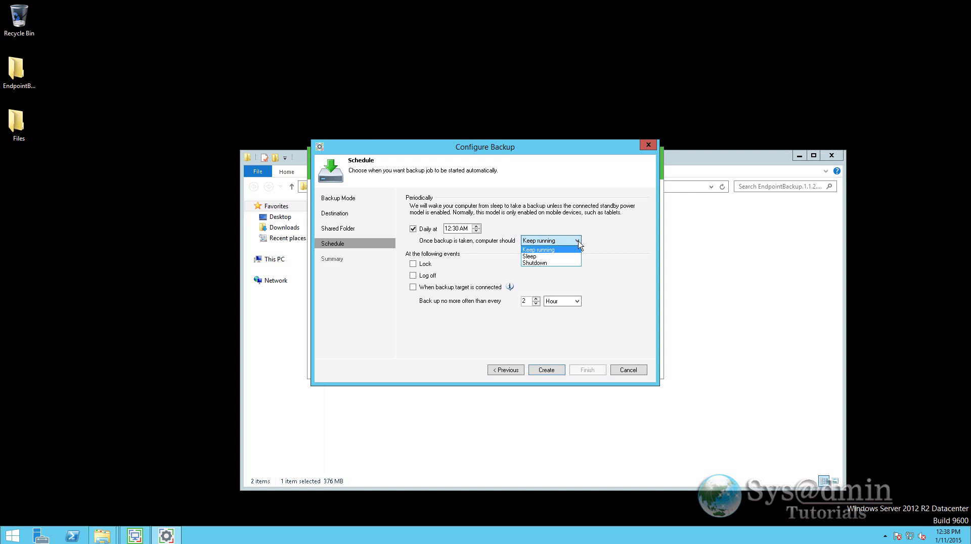
pyautogui.click(610, 242)
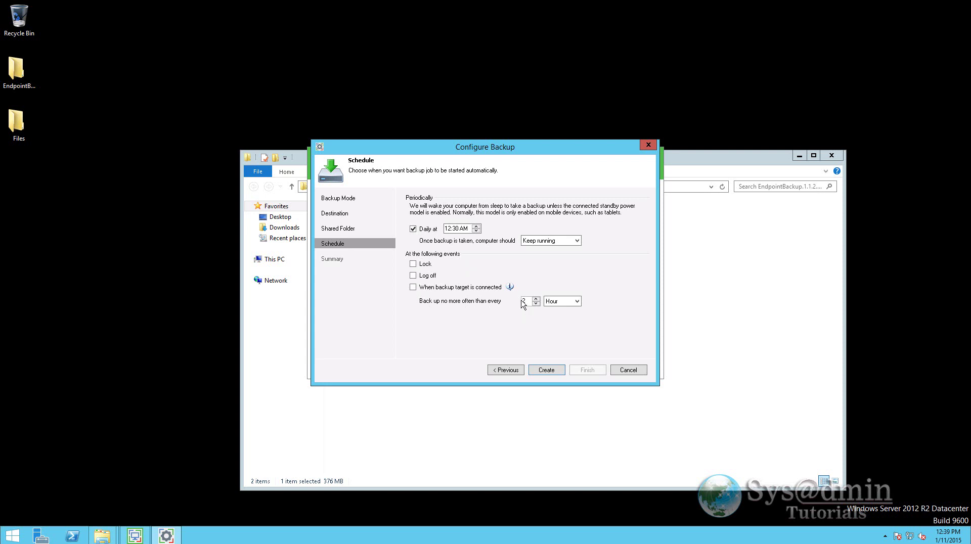
pyautogui.click(573, 303)
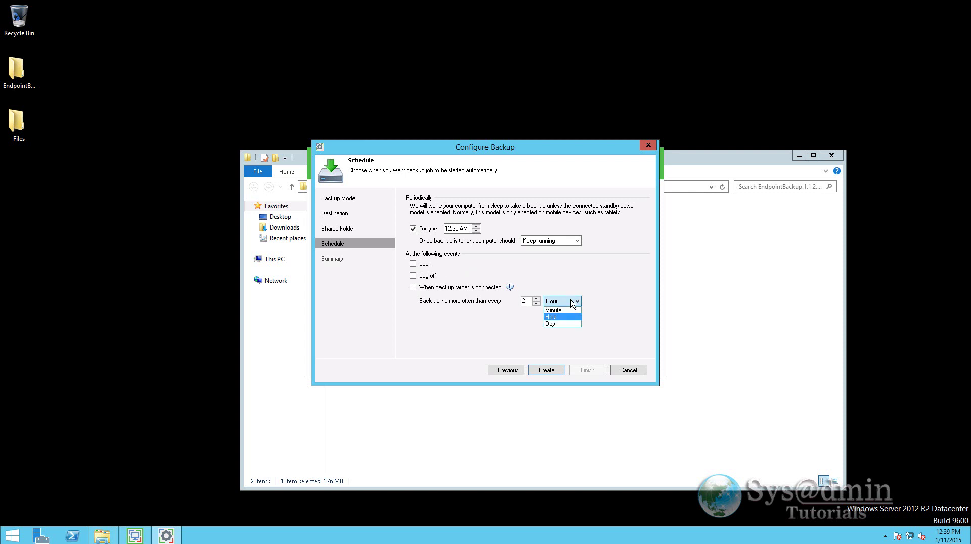
pyautogui.click(582, 289)
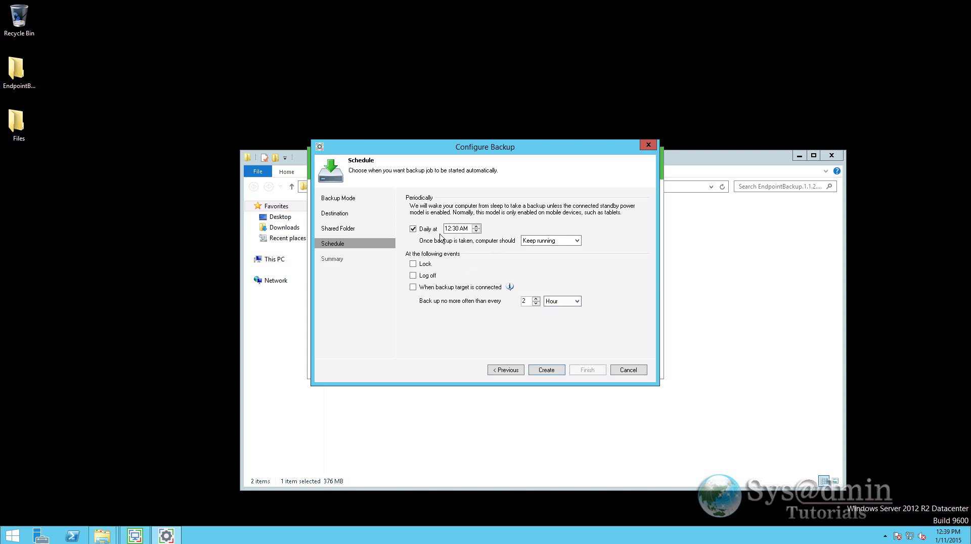
# Disable the daily backup schedule, create the backup job and finish the wizard without running the job.
pyautogui.click(412, 229)
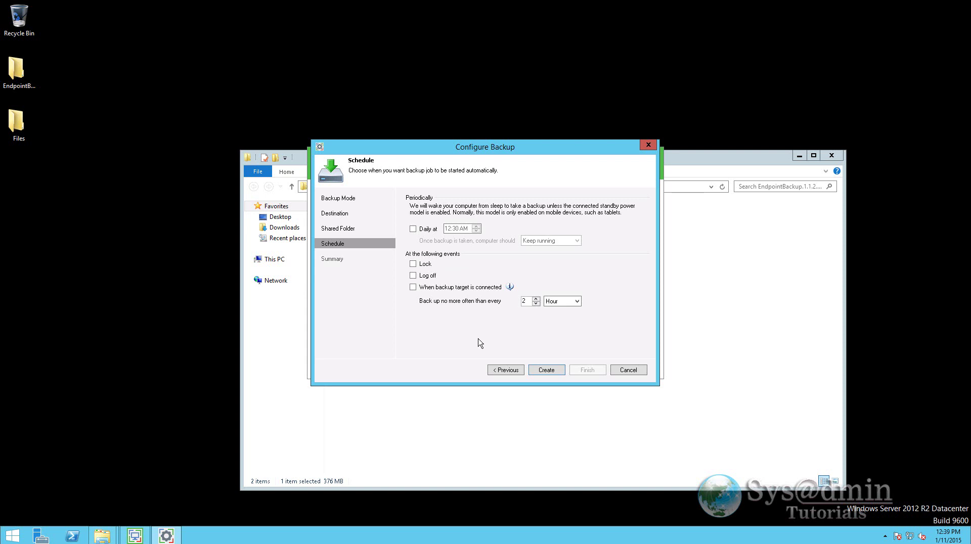
pyautogui.click(555, 371)
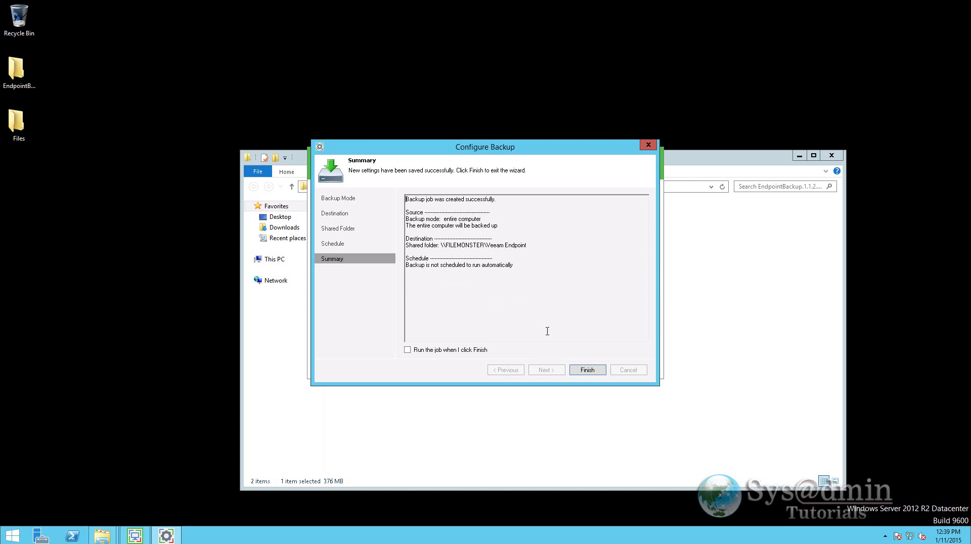
pyautogui.click(587, 370)
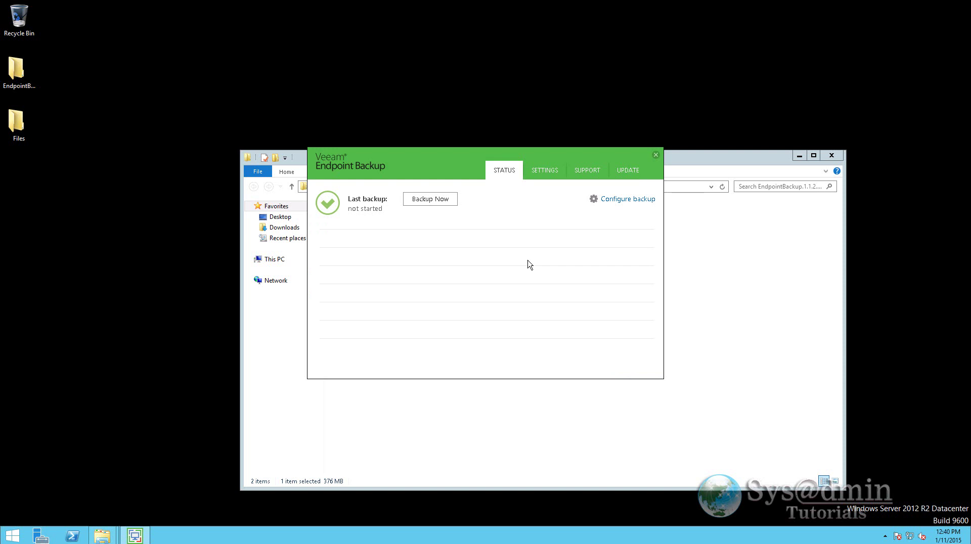
# Start the backup immediately and open the details of its restore point.
pyautogui.click(424, 201)
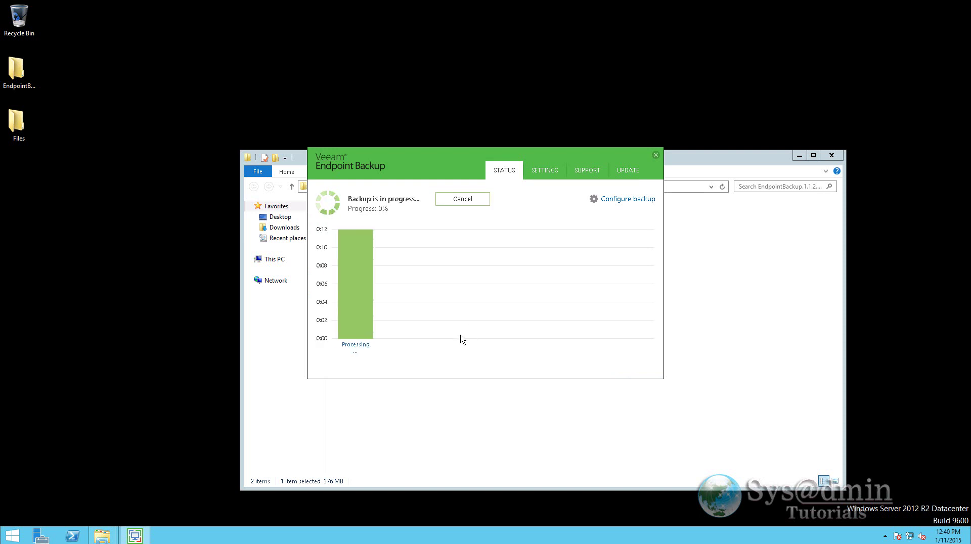
pyautogui.click(356, 349)
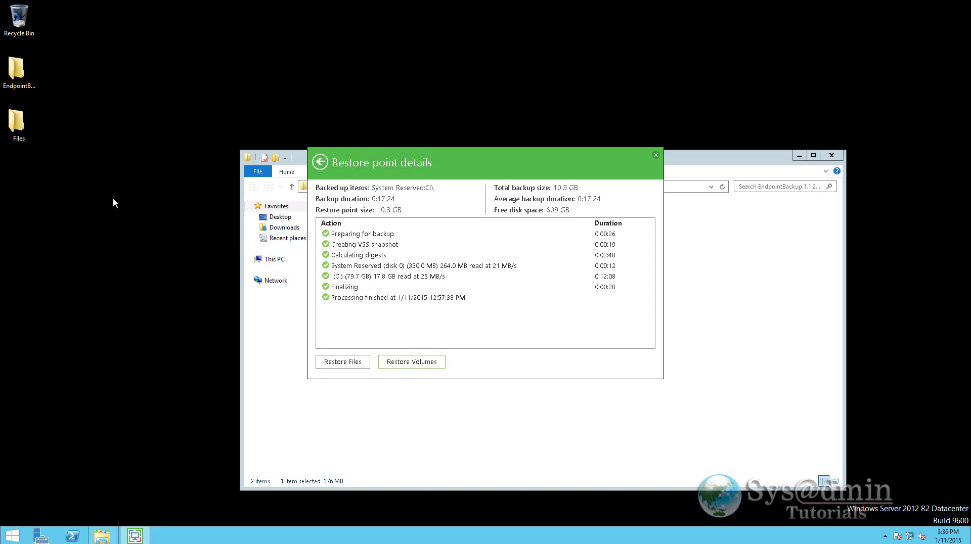
# Permanently delete all four files in the Files folder on the desktop and check the folder's contents.
pyautogui.doubleClick(19, 123)
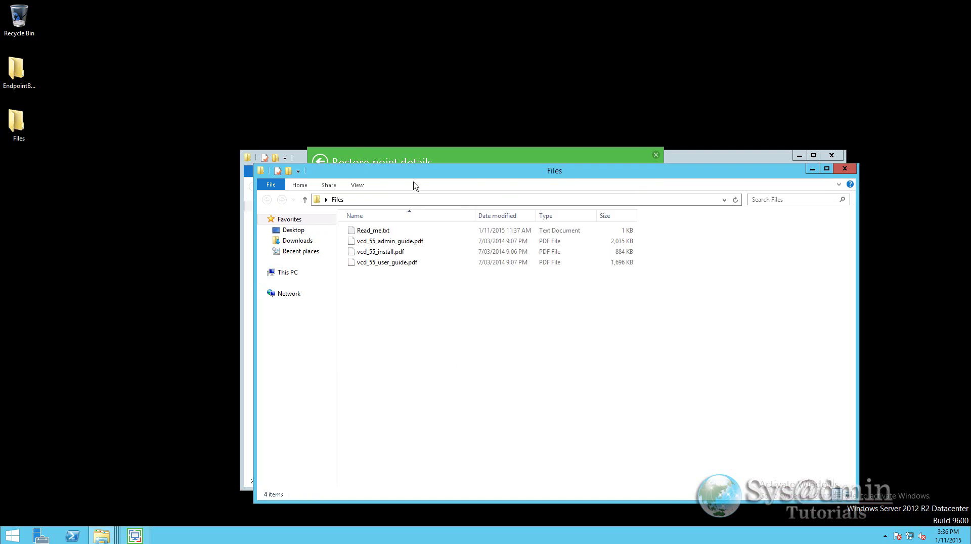
pyautogui.moveTo(453, 175); pyautogui.dragTo(241, 75)
pyautogui.click(161, 133)
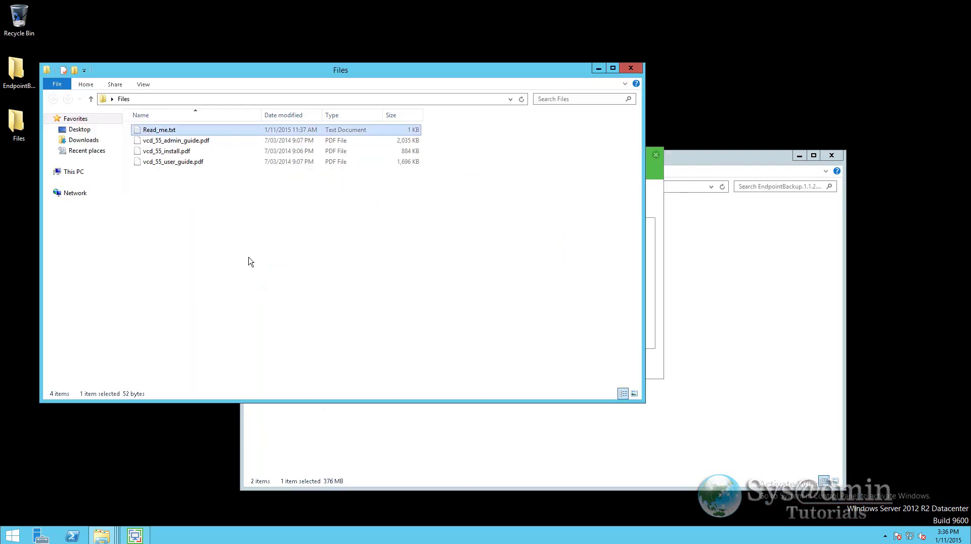
pyautogui.hotkey('shift', 'Down')
pyautogui.hotkey('shift', 'Down')
pyautogui.hotkey('shift', 'Down')
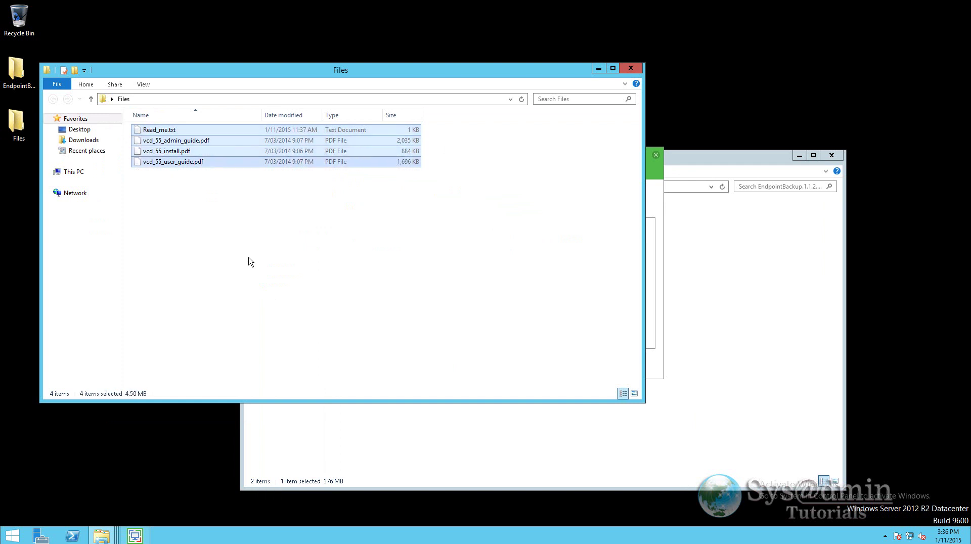
pyautogui.hotkey('shift', 'Delete')
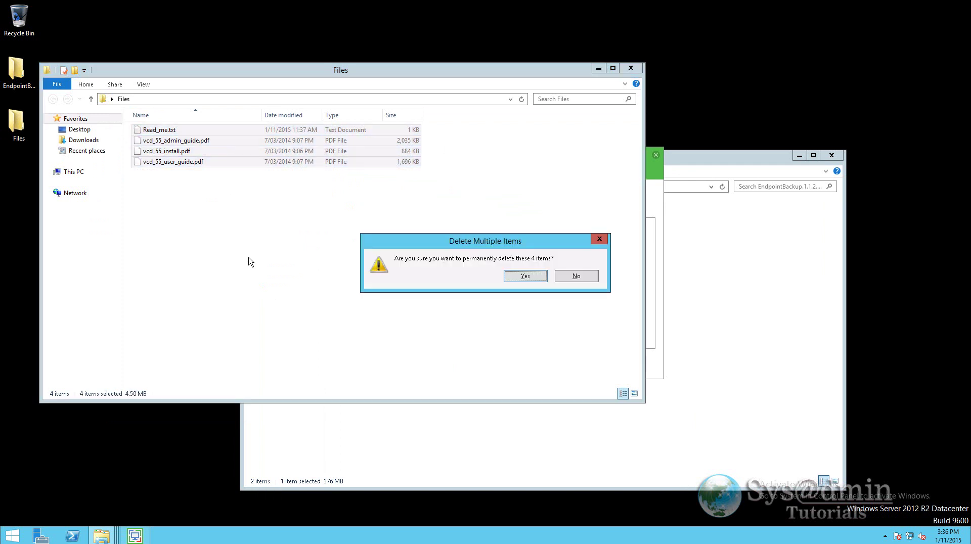
pyautogui.click(524, 276)
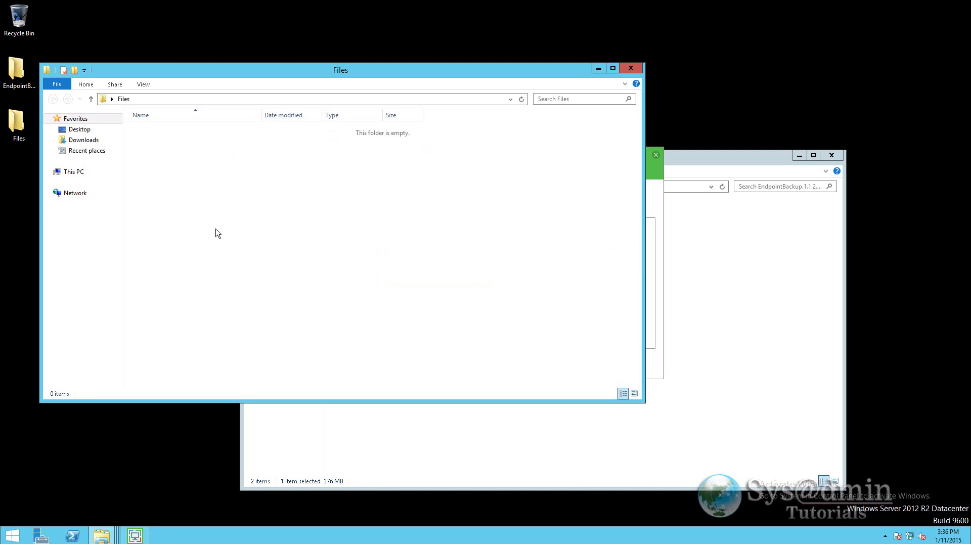
pyautogui.click(630, 71)
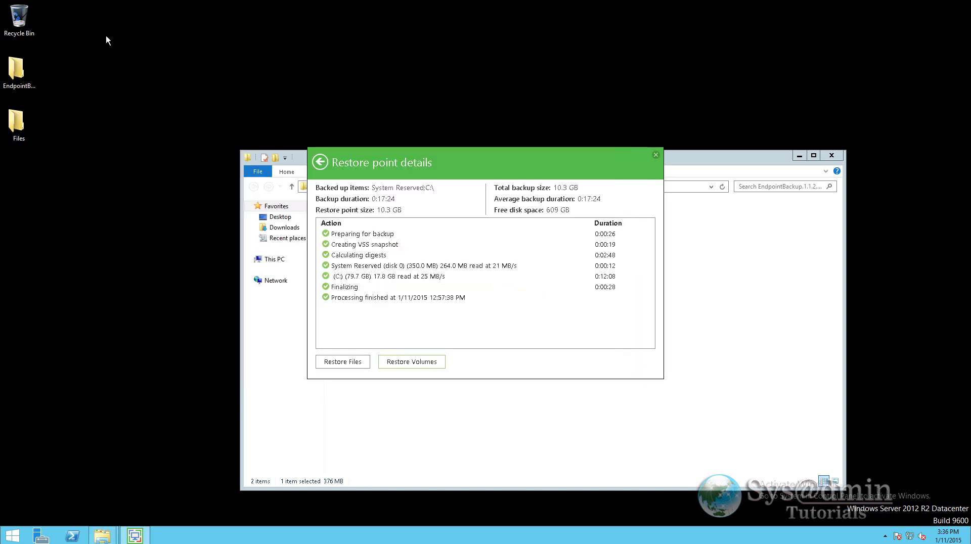
pyautogui.doubleClick(25, 127)
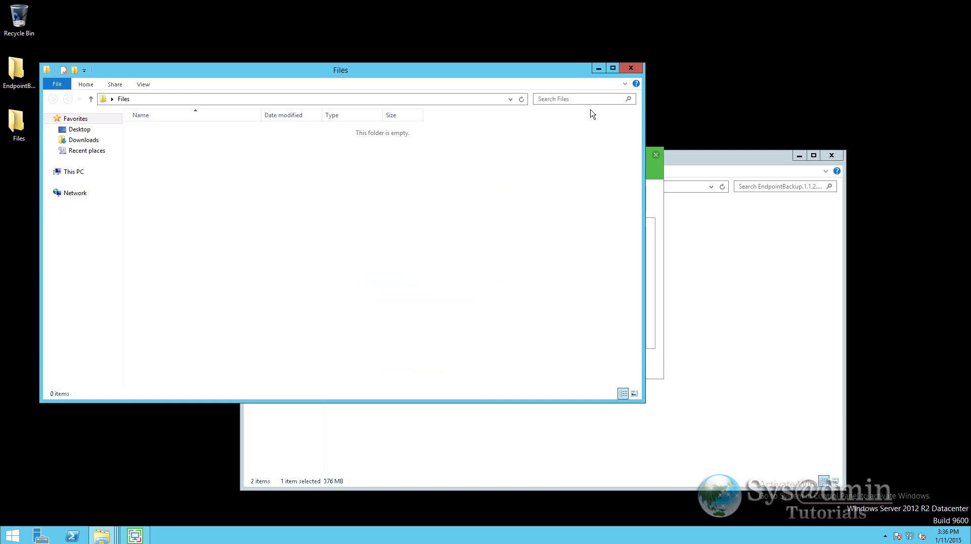
pyautogui.click(632, 71)
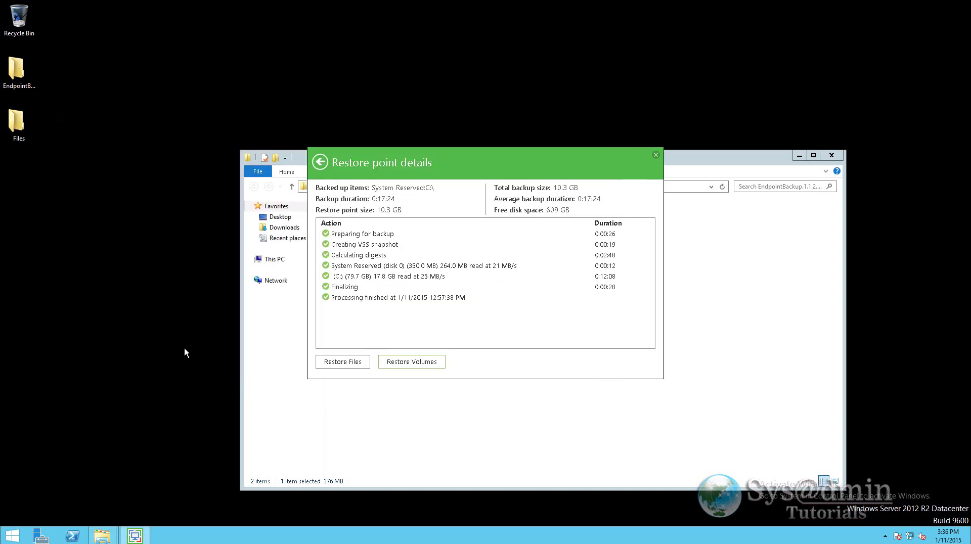
# Open the restore point for file-level restore and browse the backup to the Files folder on the Administrator desktop.
pyautogui.click(344, 363)
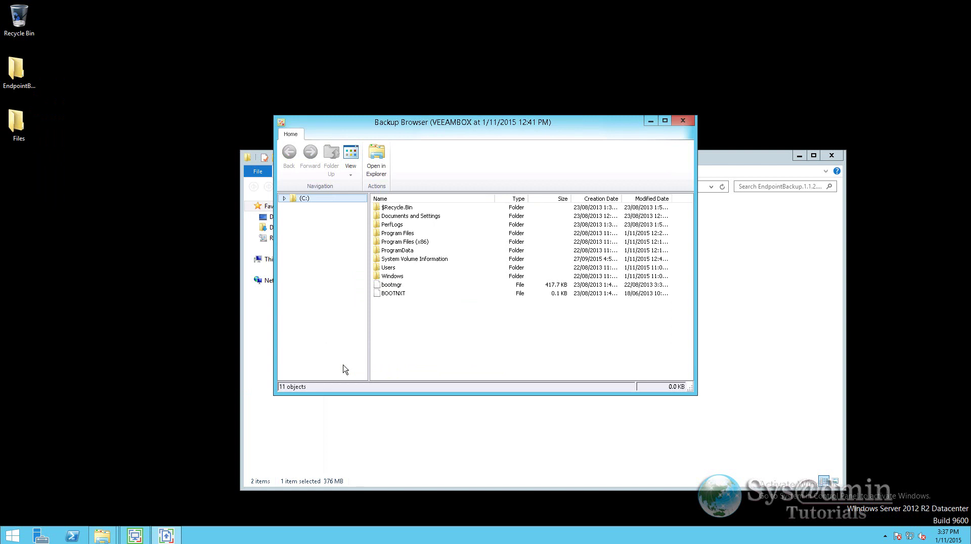
pyautogui.click(284, 200)
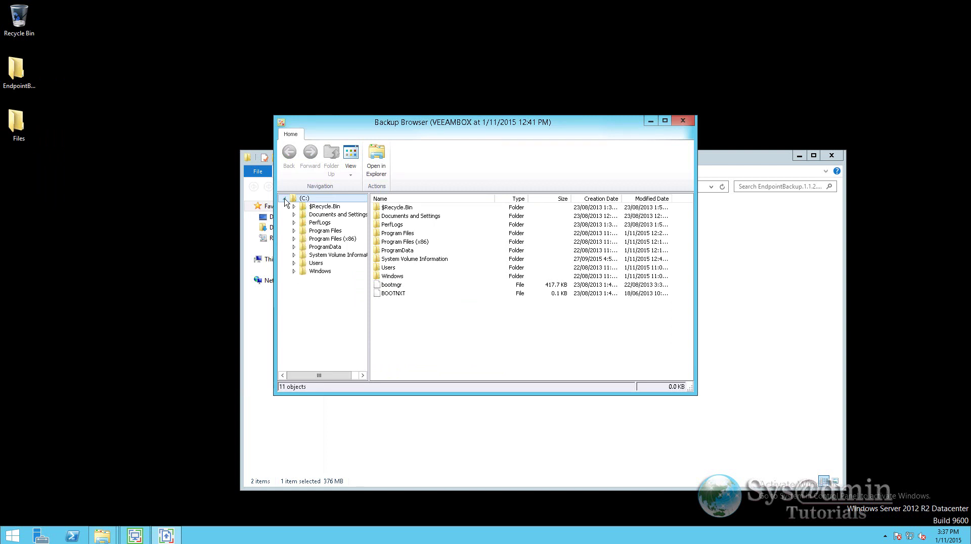
pyautogui.press('Tab')
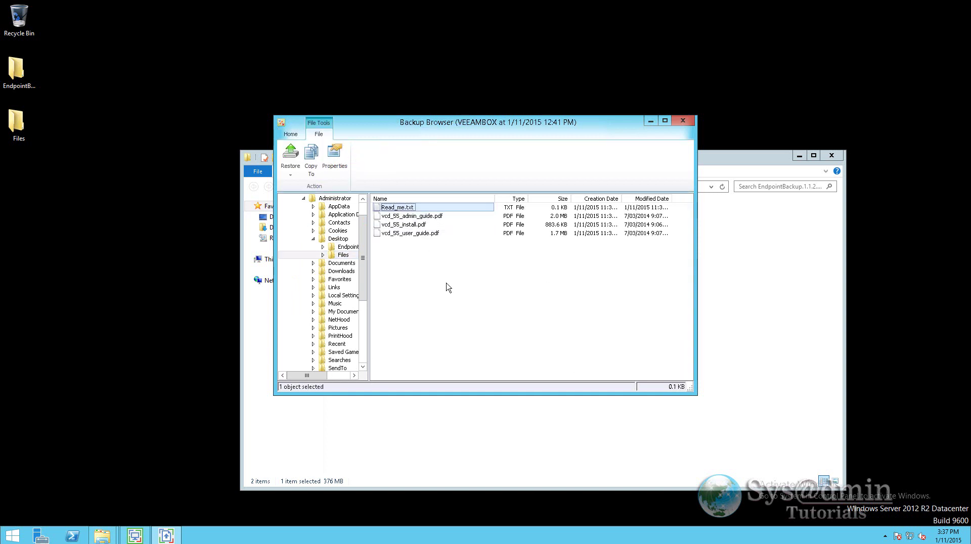
# Restore all four backed-up files to their original location with the Overwrite option and check the Files folder on the desktop.
pyautogui.hotkey('shift', 'Down')
pyautogui.hotkey('shift', 'Down')
pyautogui.hotkey('shift', 'Down')
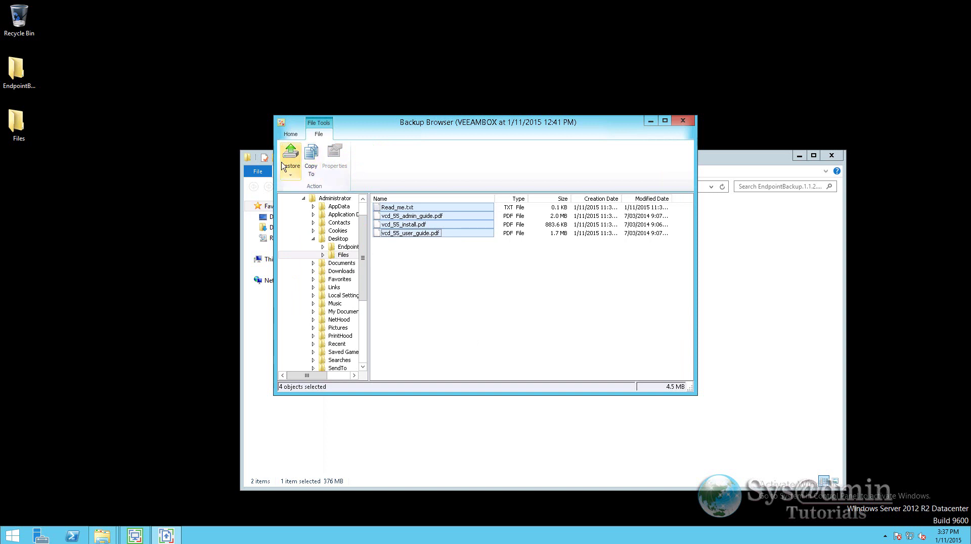
pyautogui.click(311, 172)
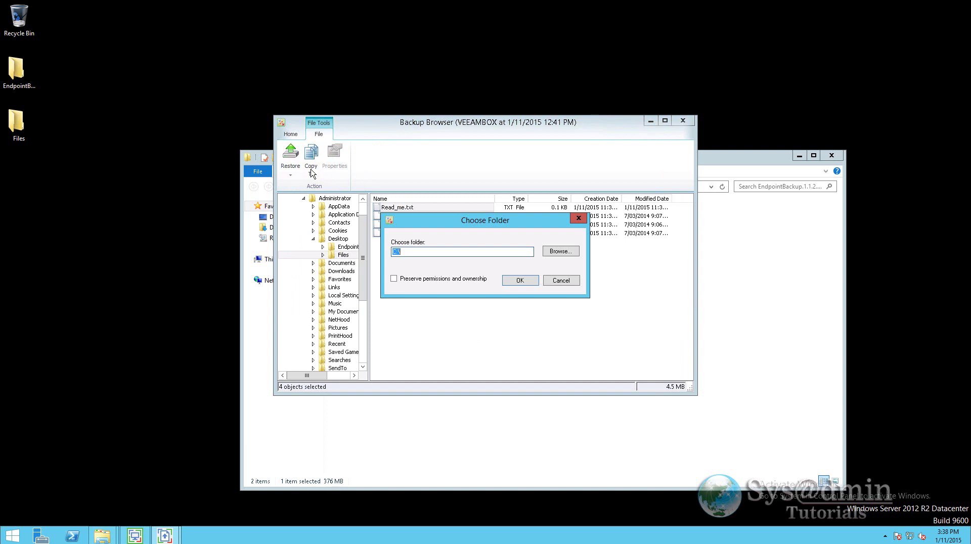
pyautogui.click(561, 281)
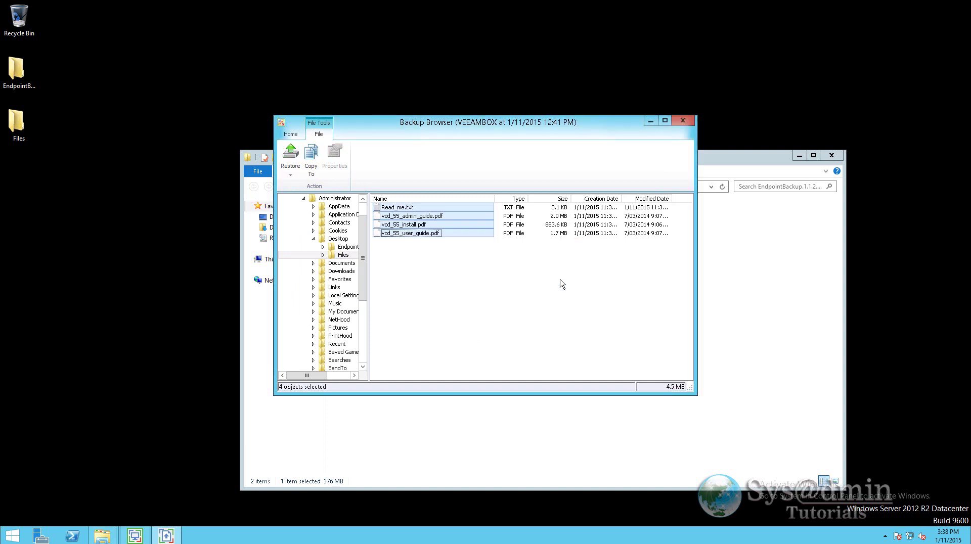
pyautogui.click(291, 175)
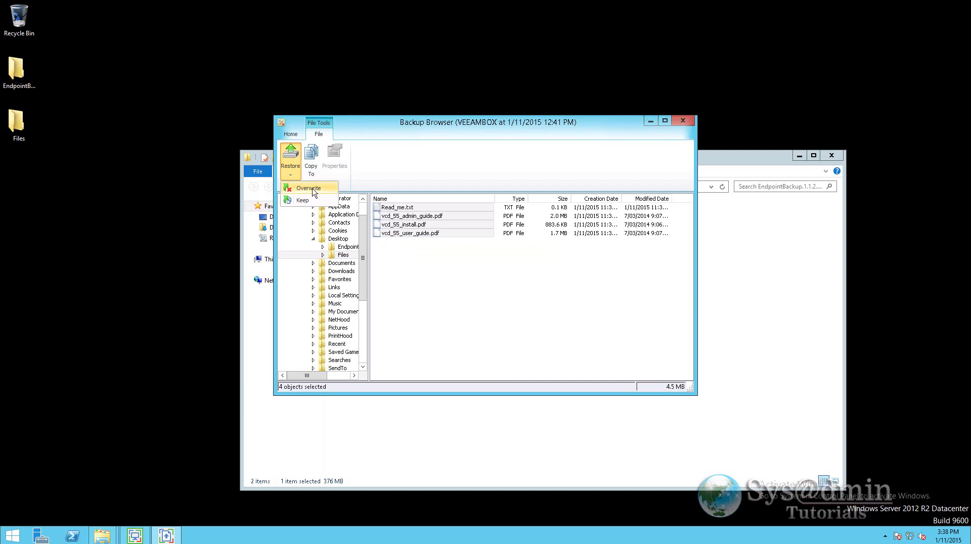
pyautogui.click(309, 188)
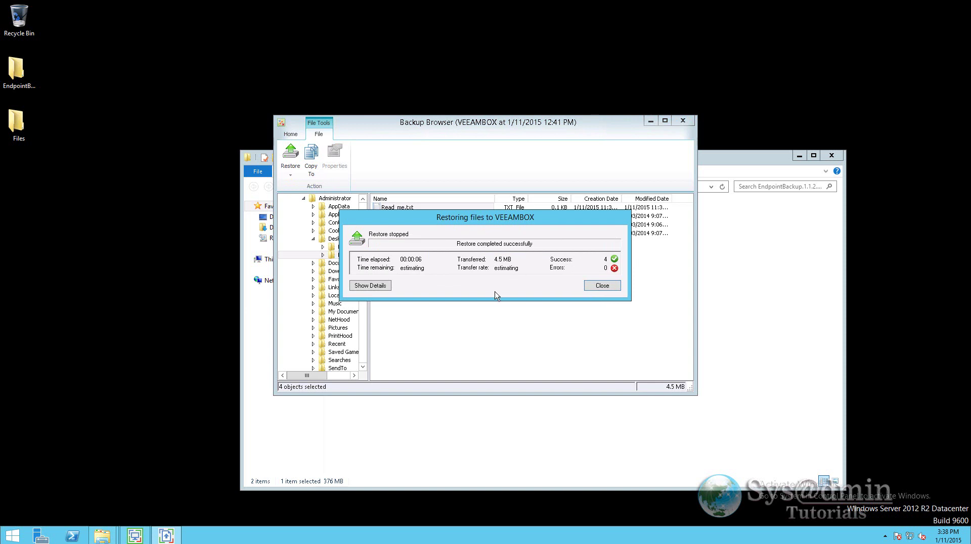
pyautogui.click(375, 287)
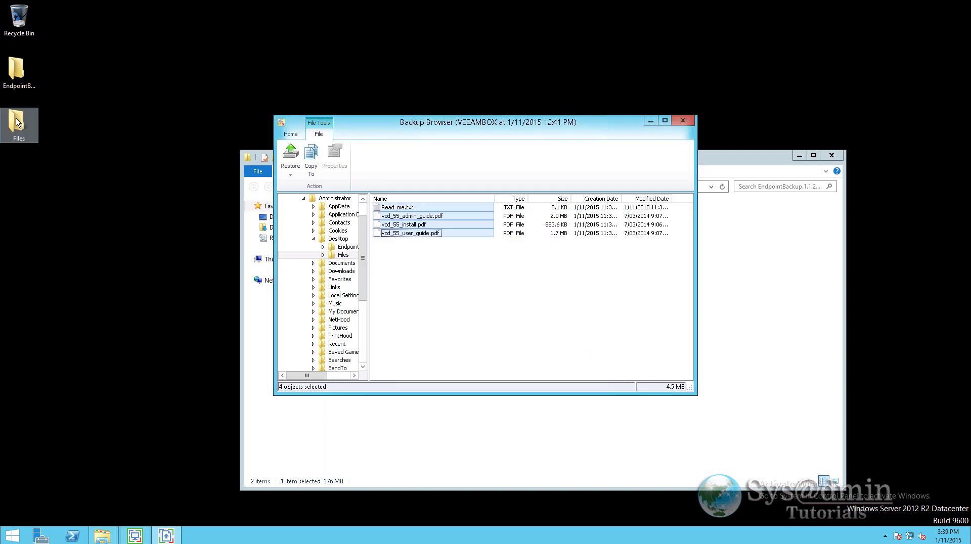
pyautogui.doubleClick(17, 123)
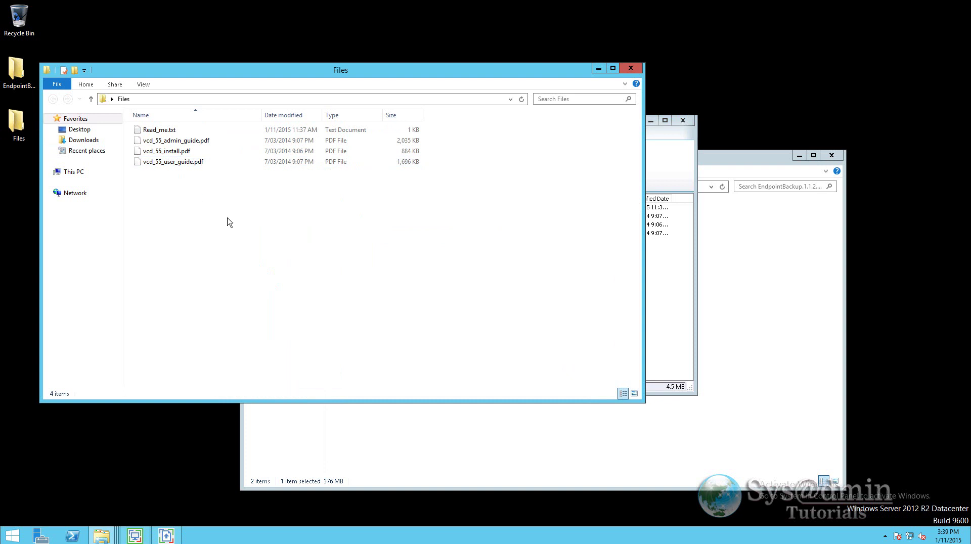
pyautogui.click(630, 68)
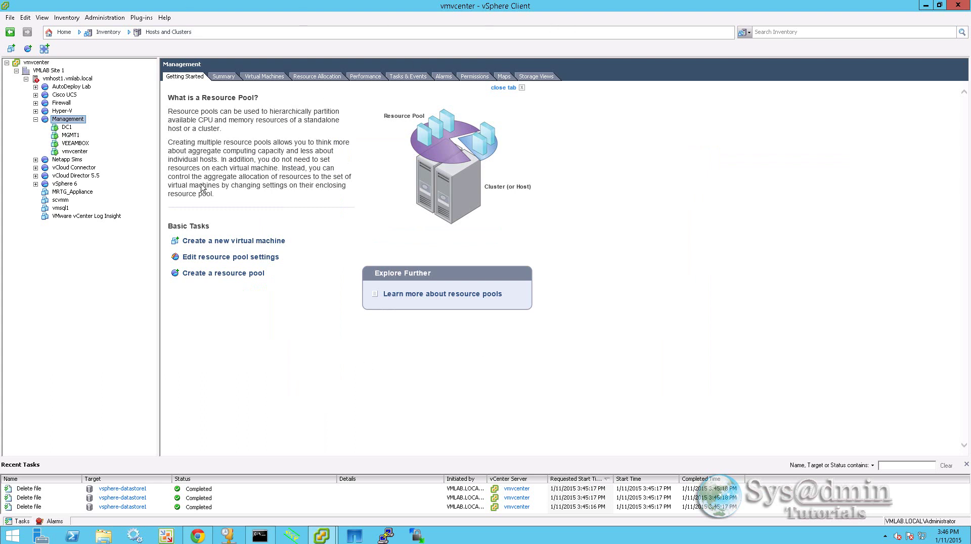
# In vSphere Client, shut down the guest operating system of the VEEAMBOX virtual machine.
pyautogui.click(76, 144)
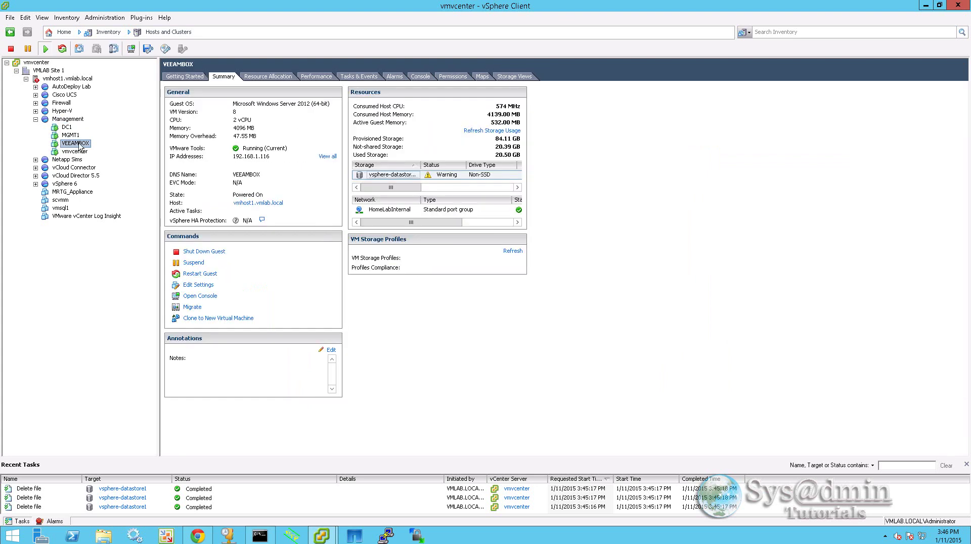
pyautogui.rightClick(77, 146)
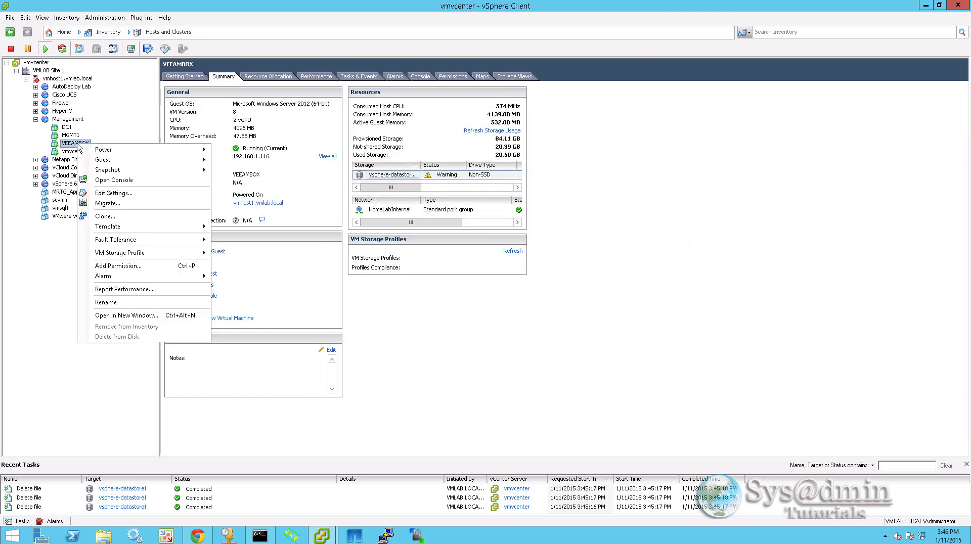
pyautogui.moveTo(167, 150)
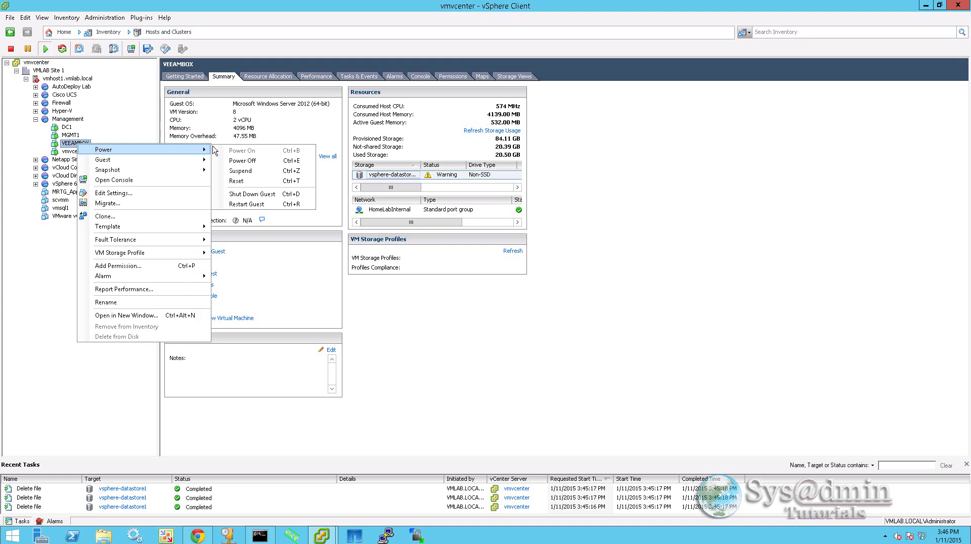
pyautogui.click(254, 194)
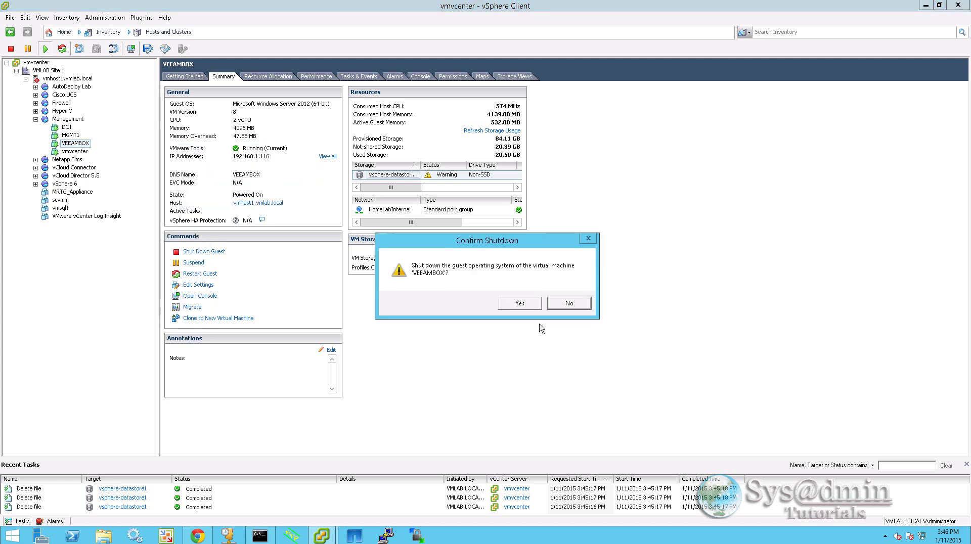
pyautogui.click(519, 303)
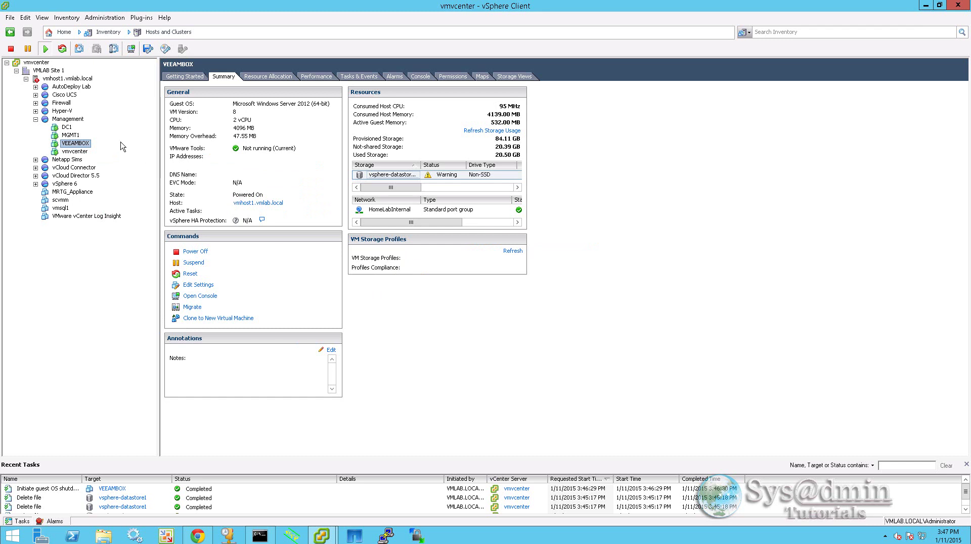
# Start a new virtual machine with Custom configuration in the Management resource pool and name it VEEAMBOX-Restore.
pyautogui.rightClick(64, 120)
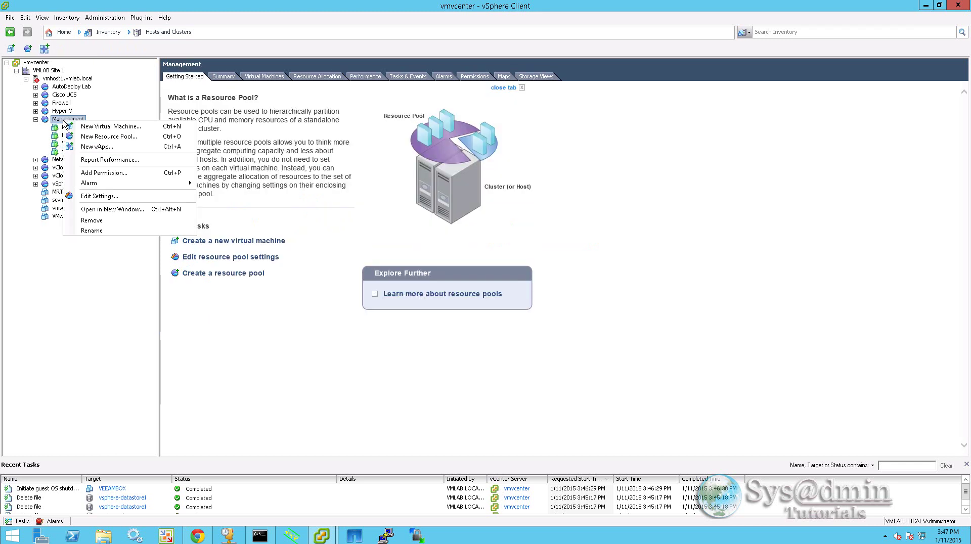
pyautogui.click(115, 127)
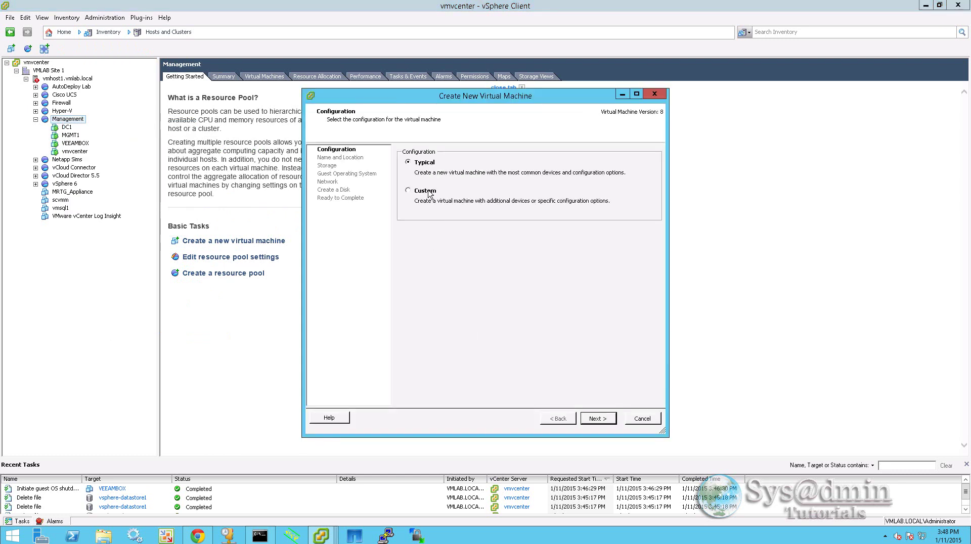
pyautogui.click(427, 191)
pyautogui.click(604, 419)
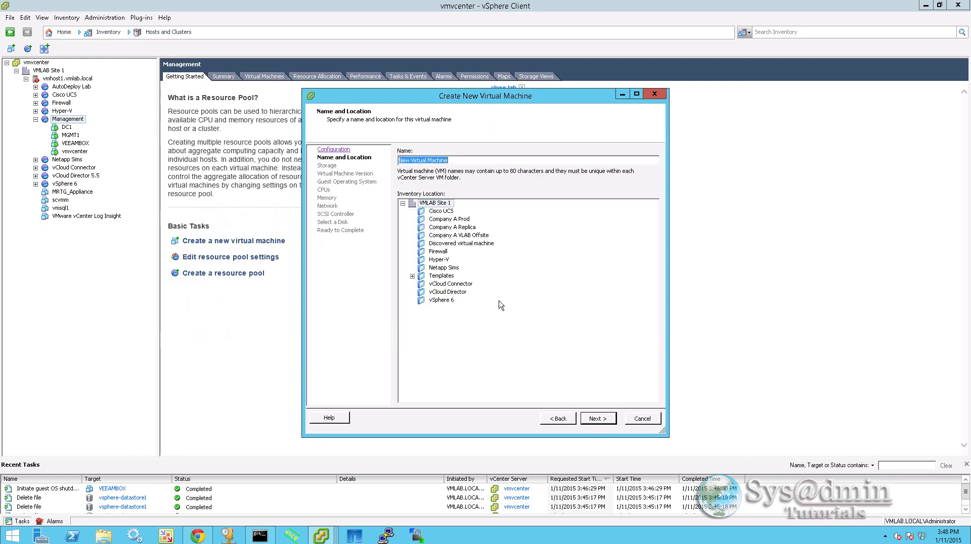
pyautogui.write('VEEAMBOX-Restore')
pyautogui.click(598, 418)
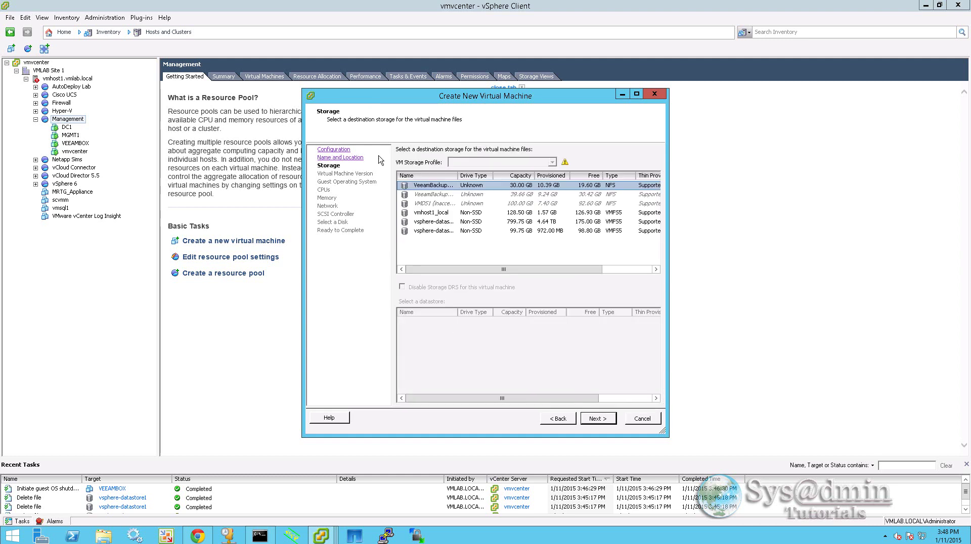
# Store the new virtual machine on vsphere-datastore1 and accept Virtual Machine Version 8.
pyautogui.click(480, 223)
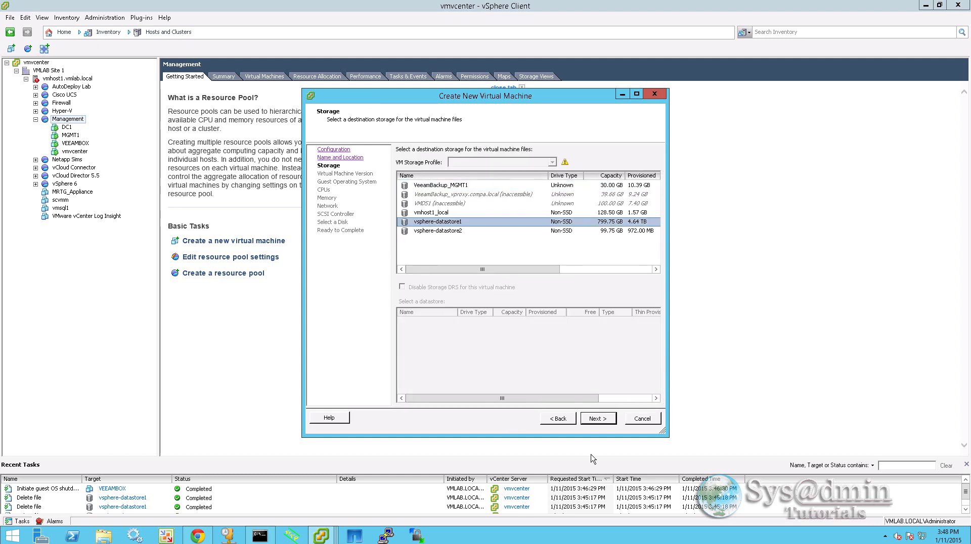
pyautogui.click(602, 421)
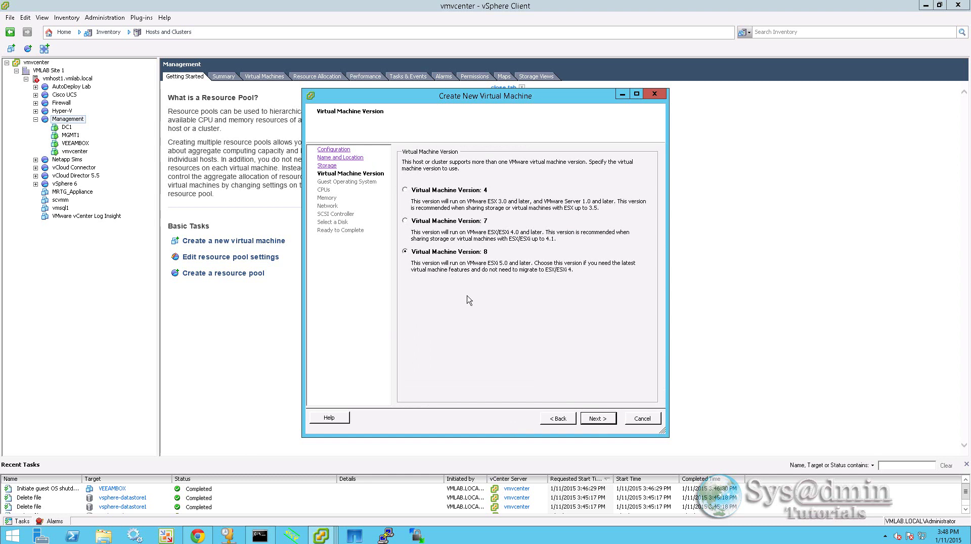
pyautogui.click(596, 419)
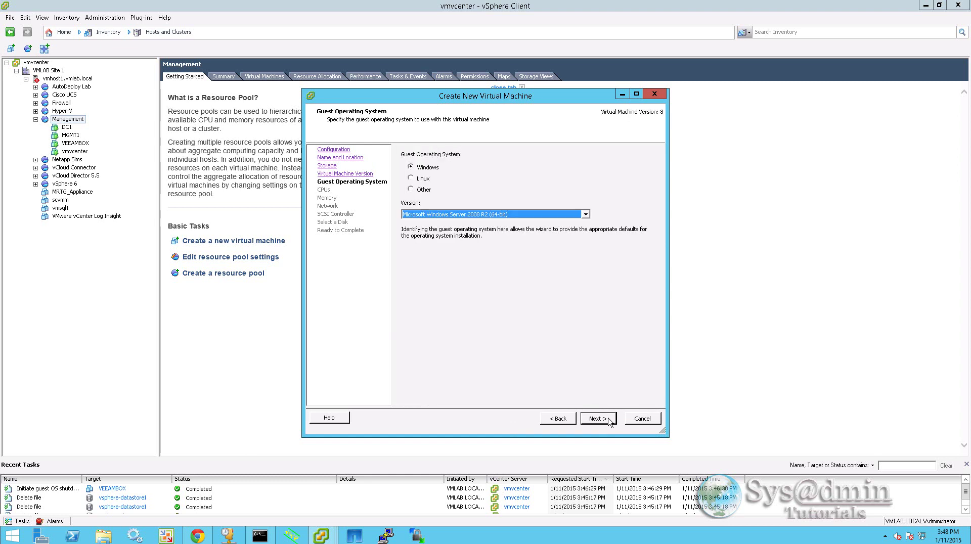
# Set the guest operating system to Microsoft Windows Server 2012 (64-bit) and the CPUs to 2 cores per virtual socket.
pyautogui.click(449, 215)
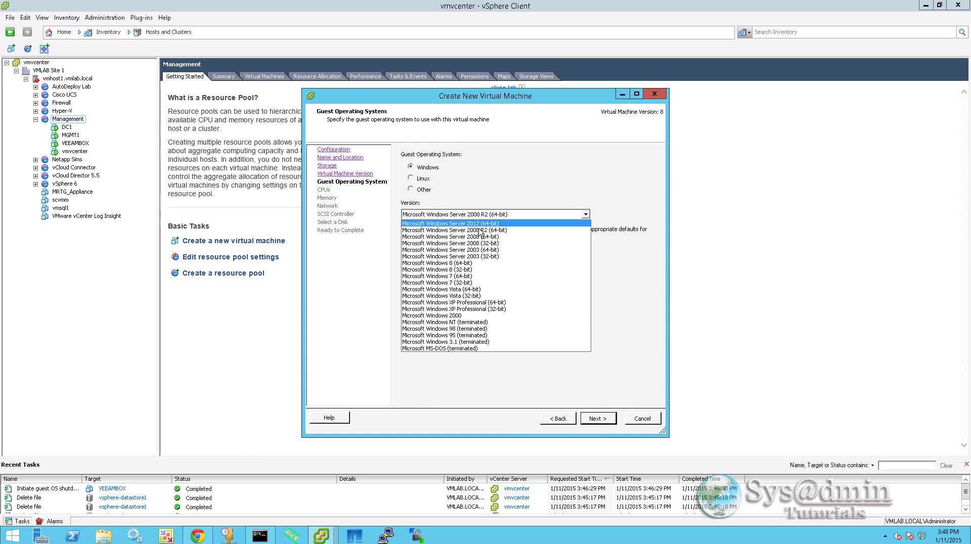
pyautogui.click(495, 225)
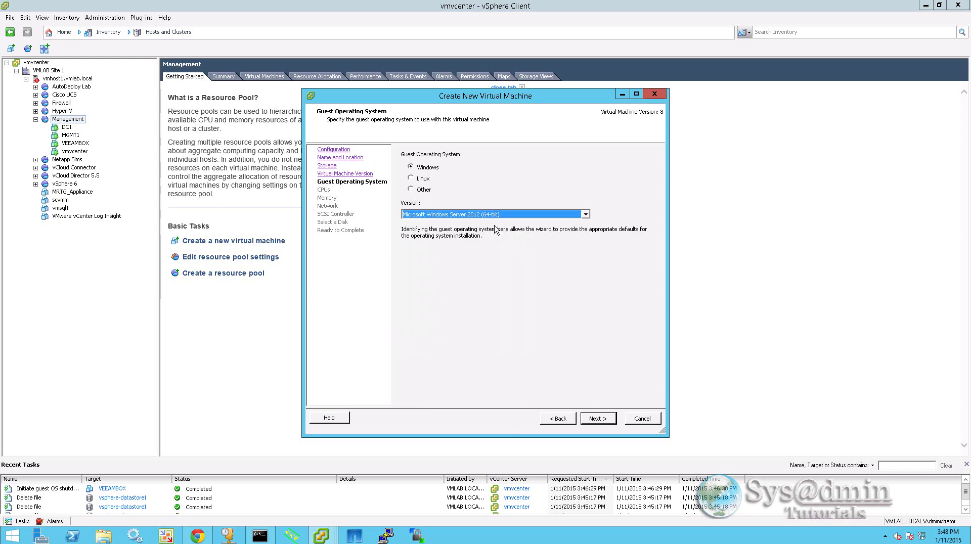
pyautogui.click(596, 418)
pyautogui.click(533, 174)
pyautogui.click(520, 187)
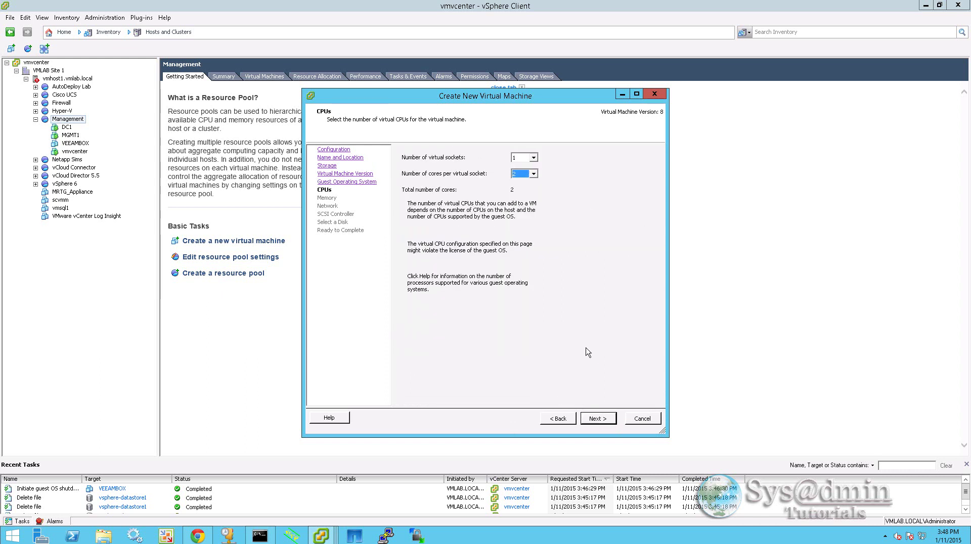
pyautogui.click(599, 420)
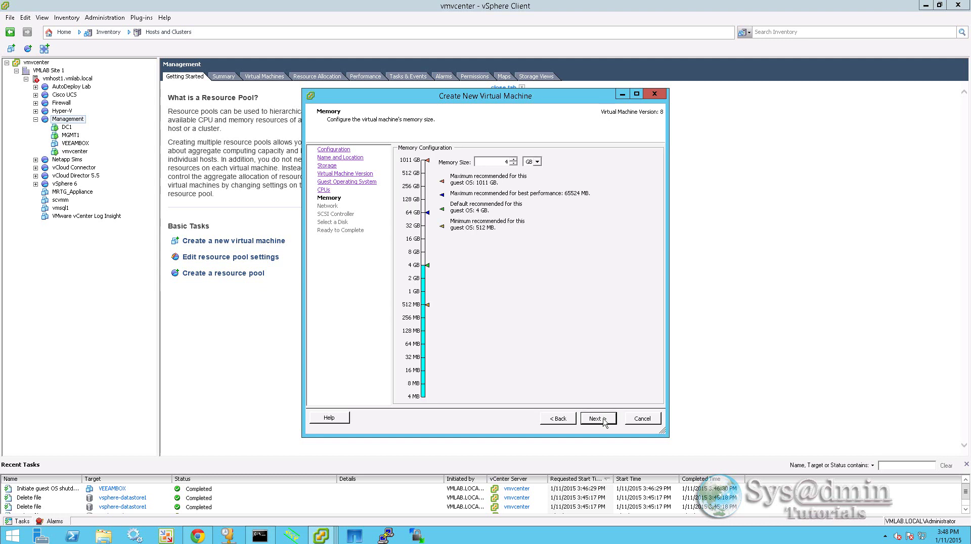
# Keep the 4 GB memory size and connect NIC 1 to HomeLabInternal with a VMXNET 3 adapter.
pyautogui.click(598, 419)
pyautogui.click(571, 203)
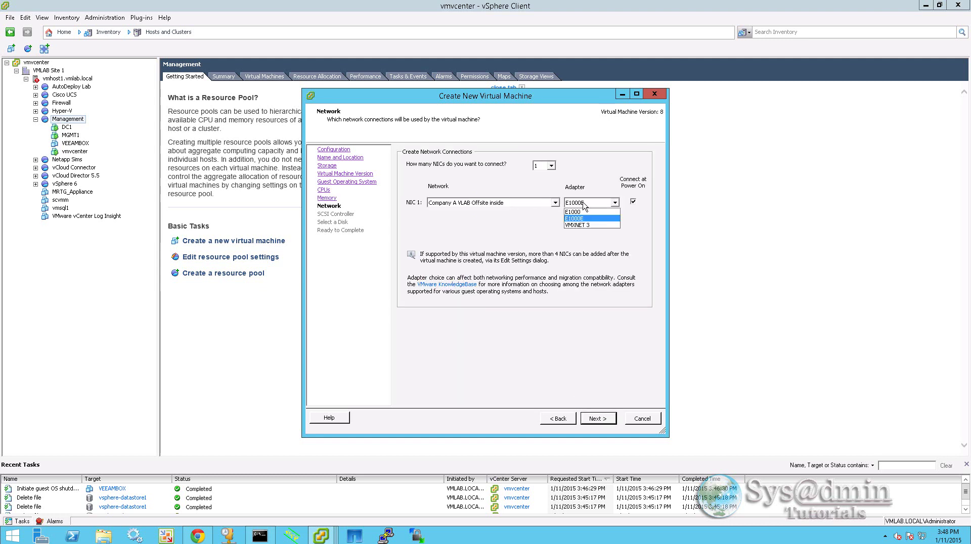
pyautogui.click(589, 225)
pyautogui.click(554, 202)
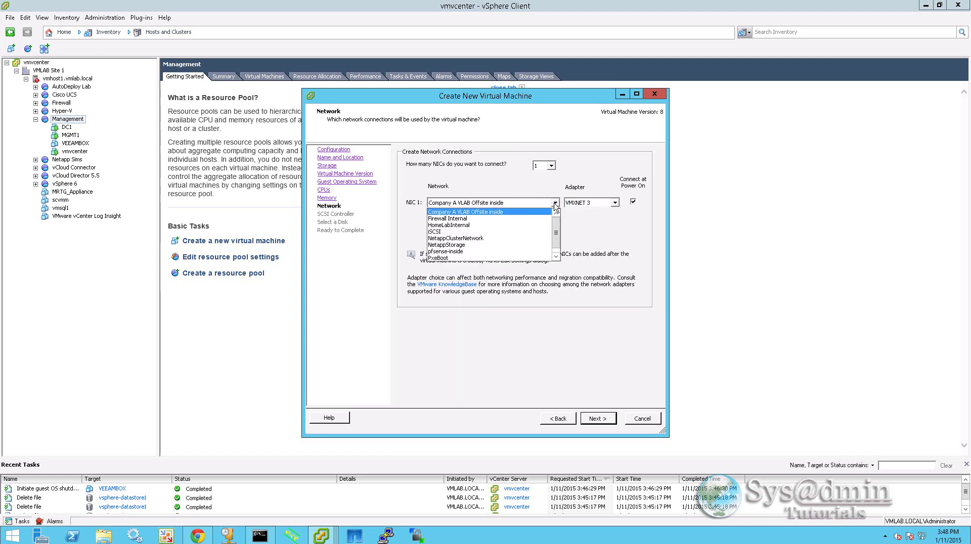
pyautogui.click(468, 225)
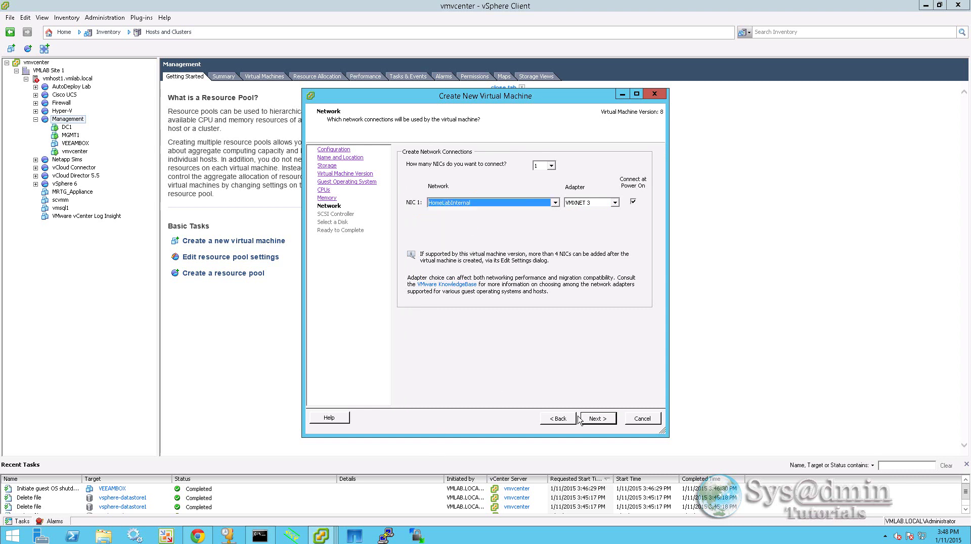
pyautogui.click(600, 421)
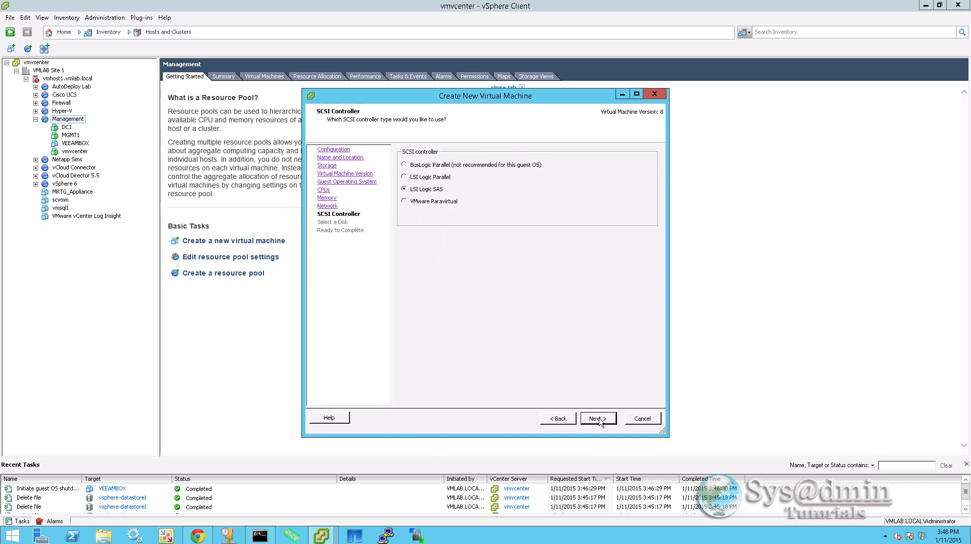
# Keep the LSI Logic SAS controller, add a new 80 GB thin-provisioned virtual disk, and finish creating the virtual machine.
pyautogui.click(599, 420)
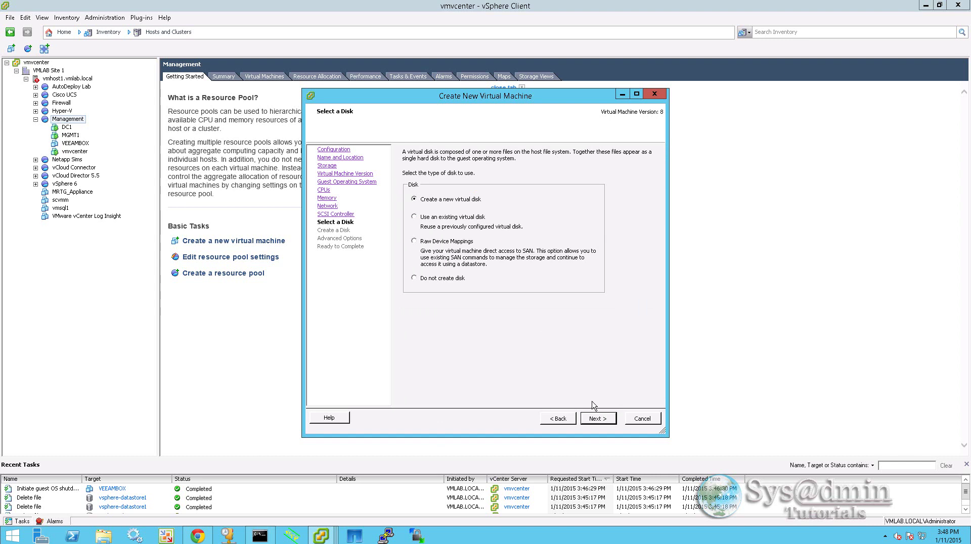
pyautogui.click(600, 419)
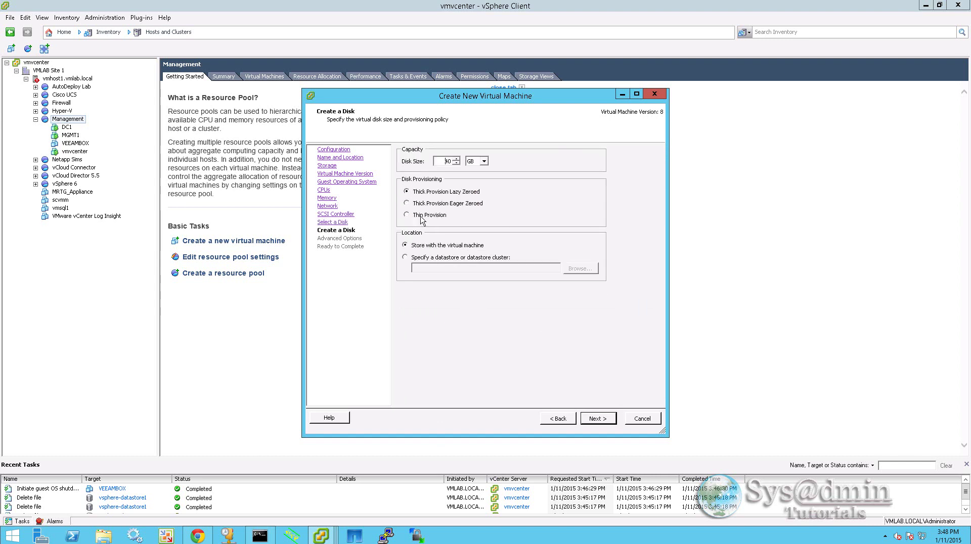
pyautogui.write('80')
pyautogui.click(601, 421)
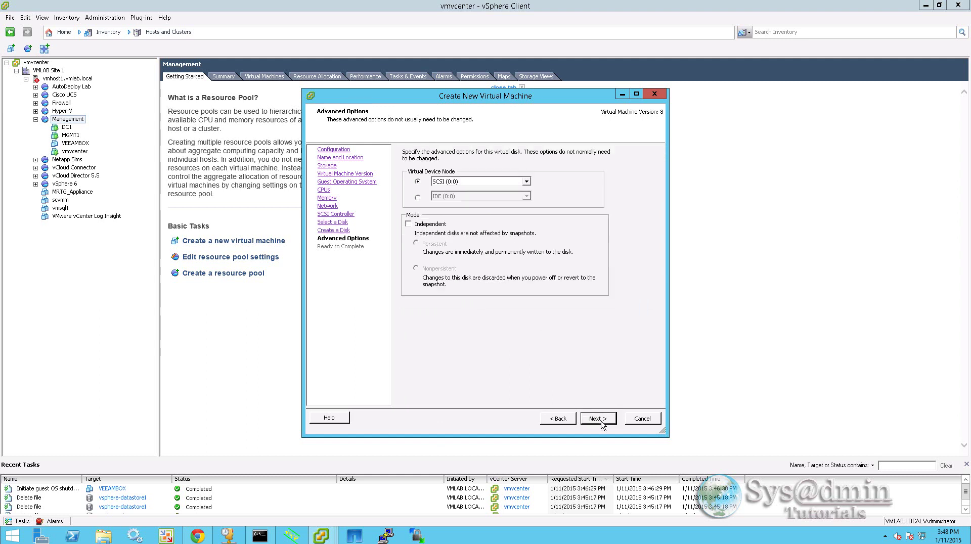
pyautogui.click(601, 421)
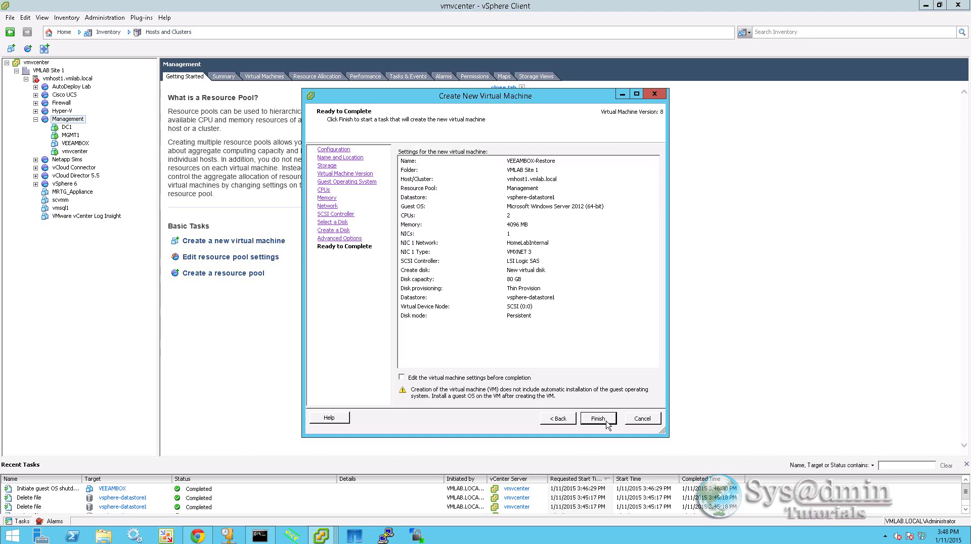
pyautogui.click(609, 422)
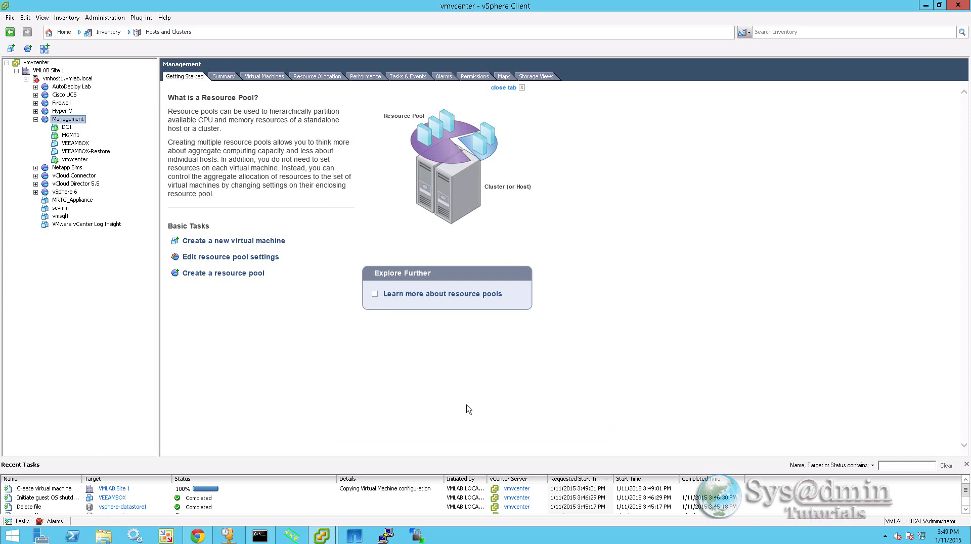
# Check the VeeamRecoveryMedia_VEEAMBOX.iso file in the vsphere-datastore1 datastore browser, then close the browser.
pyautogui.moveTo(328, 536)
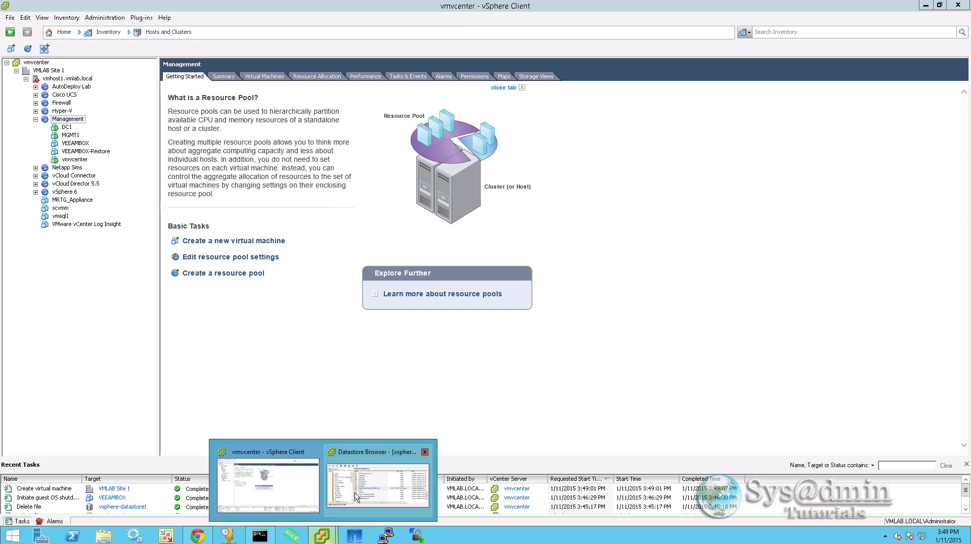
pyautogui.click(376, 496)
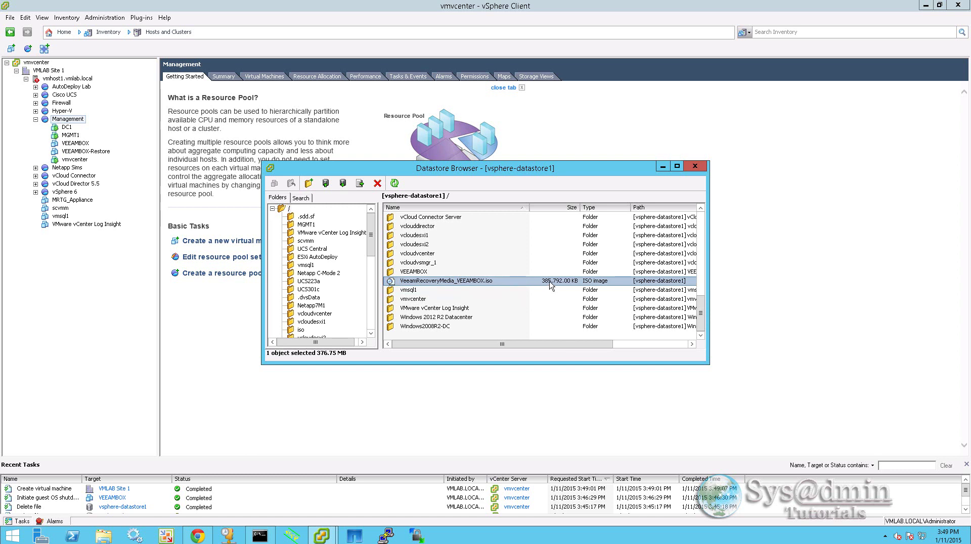
pyautogui.click(692, 166)
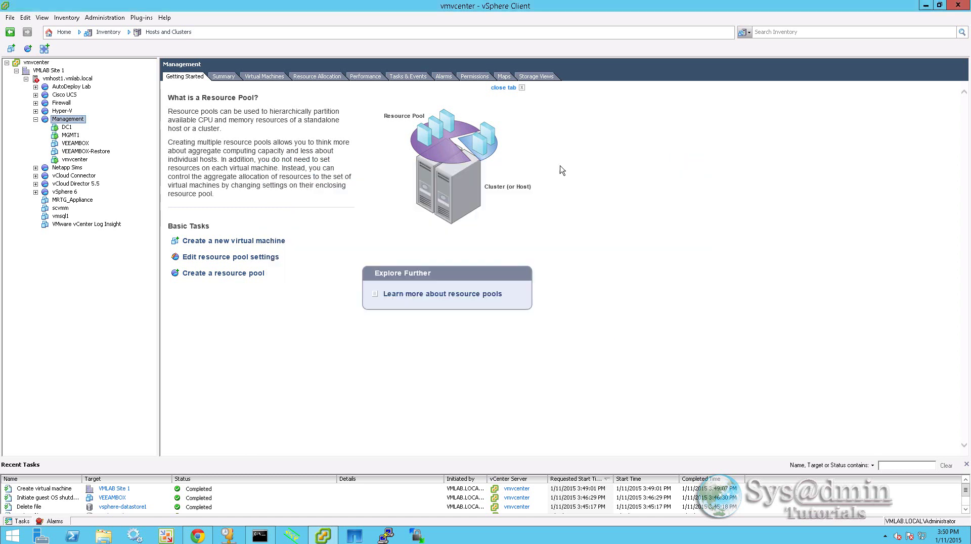
# In the VEEAMBOX-Restore settings, point CD/DVD drive 1 to the VeeamRecoveryMedia_VEEAMBOX ISO file on vsphere-datastore1.
pyautogui.rightClick(80, 152)
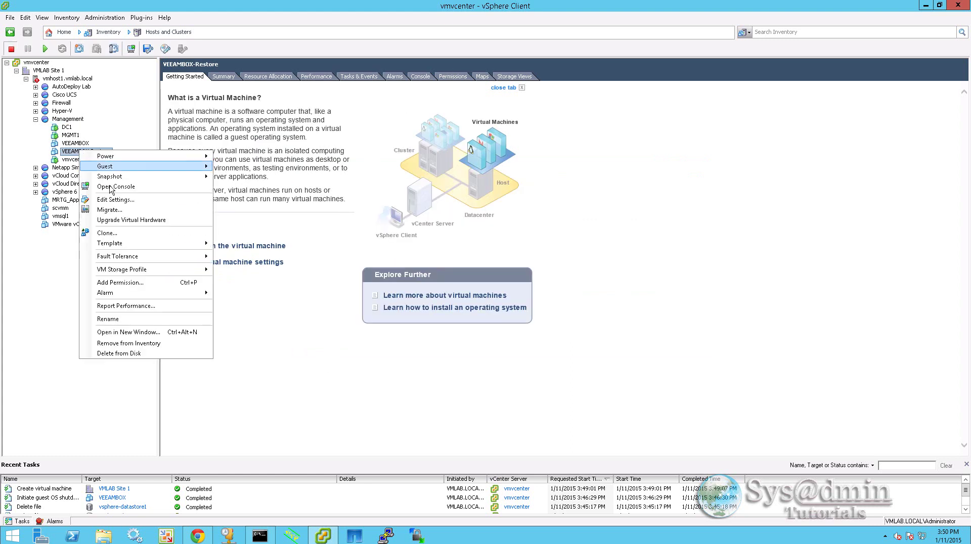
pyautogui.click(114, 199)
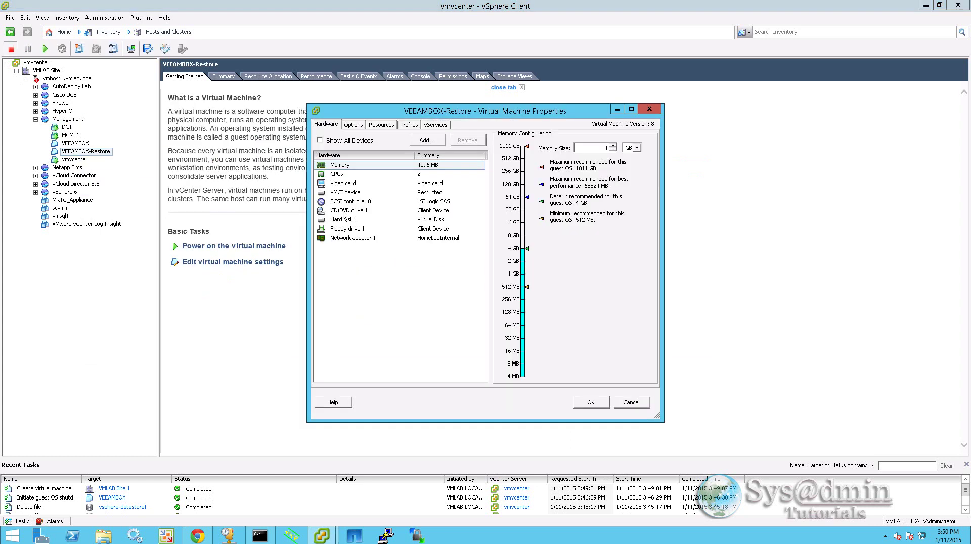
pyautogui.click(344, 211)
pyautogui.click(521, 249)
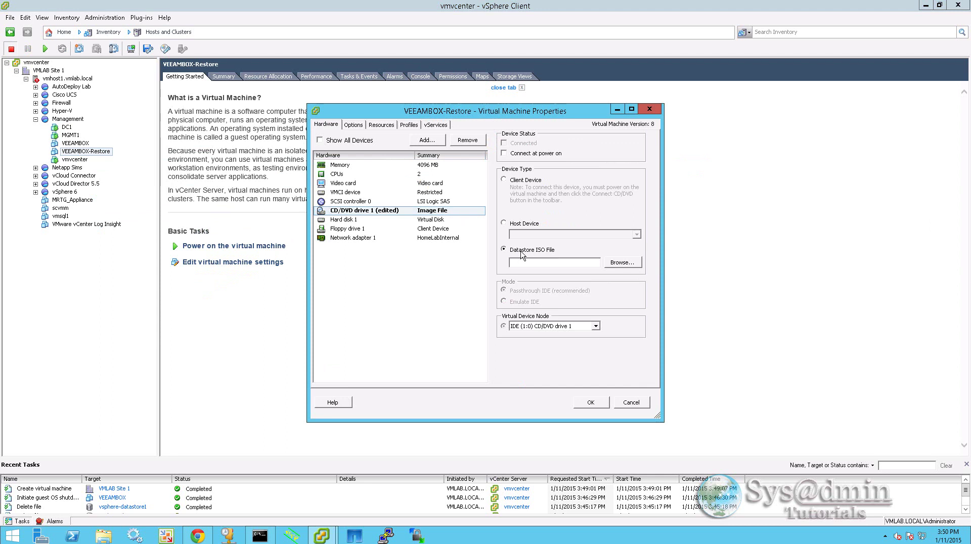
pyautogui.click(626, 267)
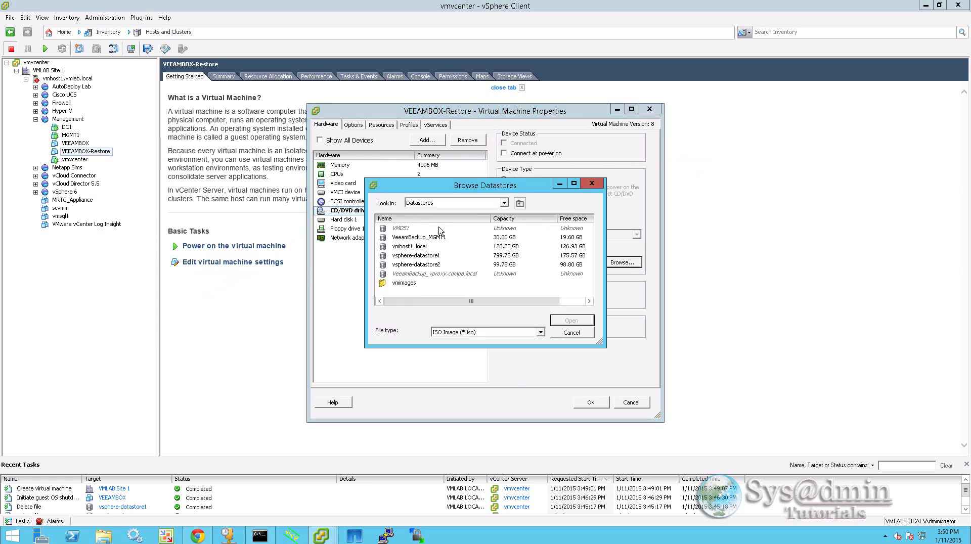
pyautogui.doubleClick(435, 256)
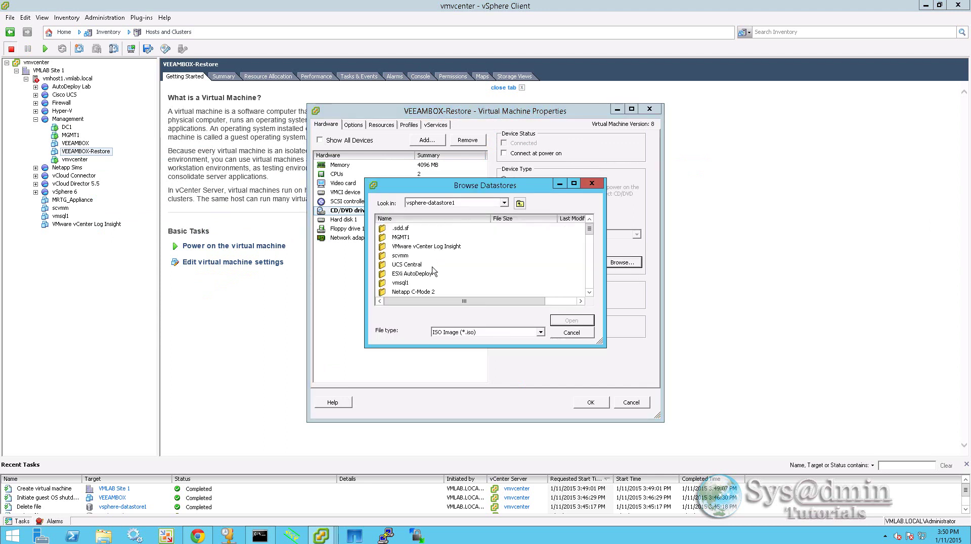
pyautogui.scroll(-5, 434, 274)
pyautogui.click(443, 292)
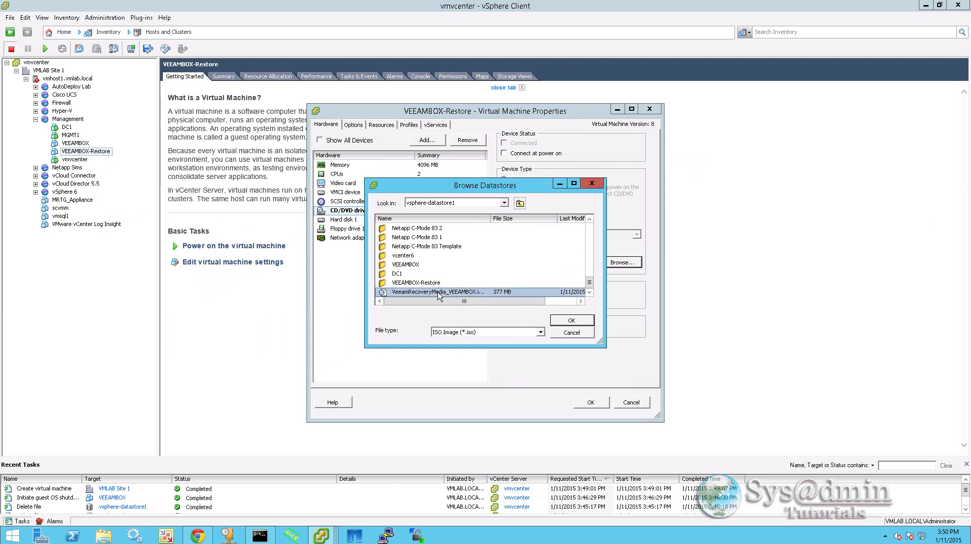
pyautogui.click(569, 321)
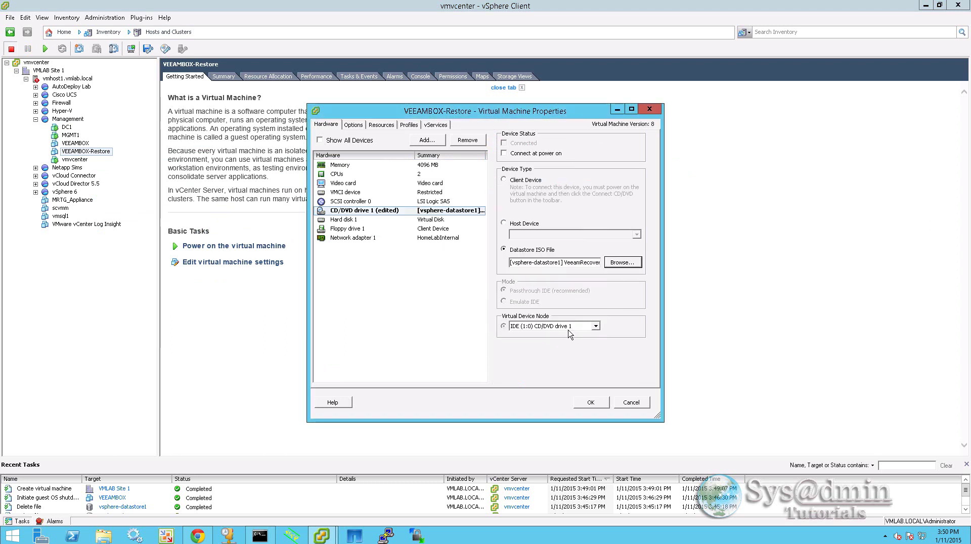
# Force VEEAMBOX-Restore to enter the BIOS setup screen at its next boot and save the virtual machine settings.
pyautogui.click(352, 126)
pyautogui.click(344, 209)
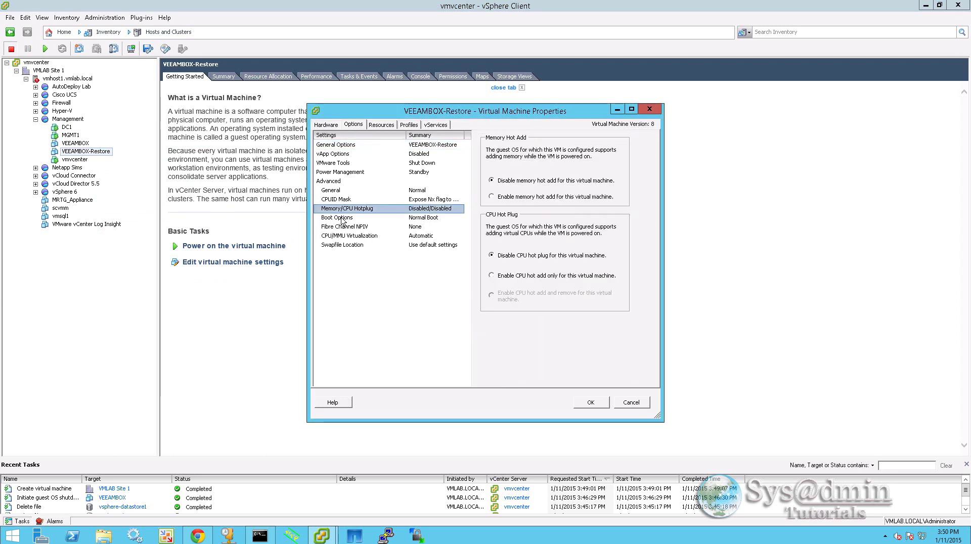
pyautogui.click(342, 218)
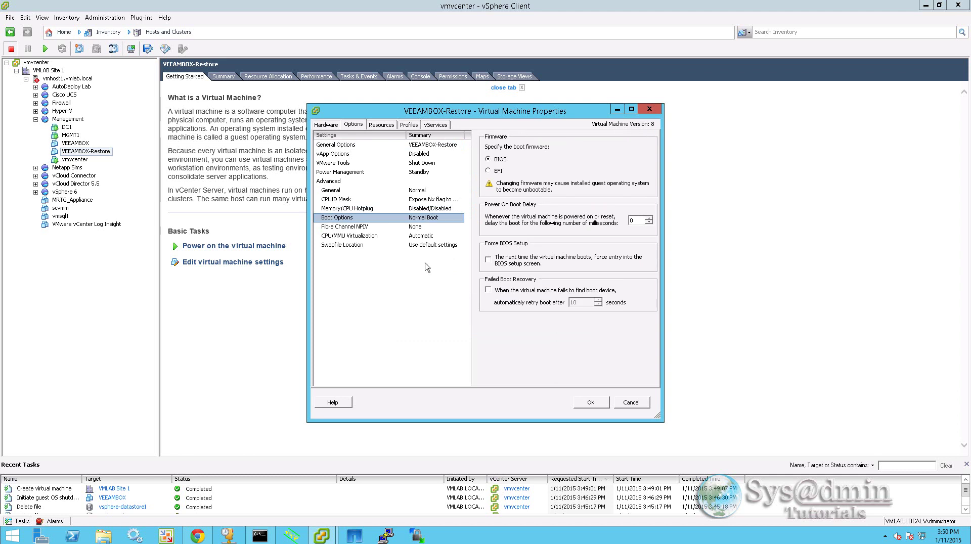
pyautogui.click(488, 260)
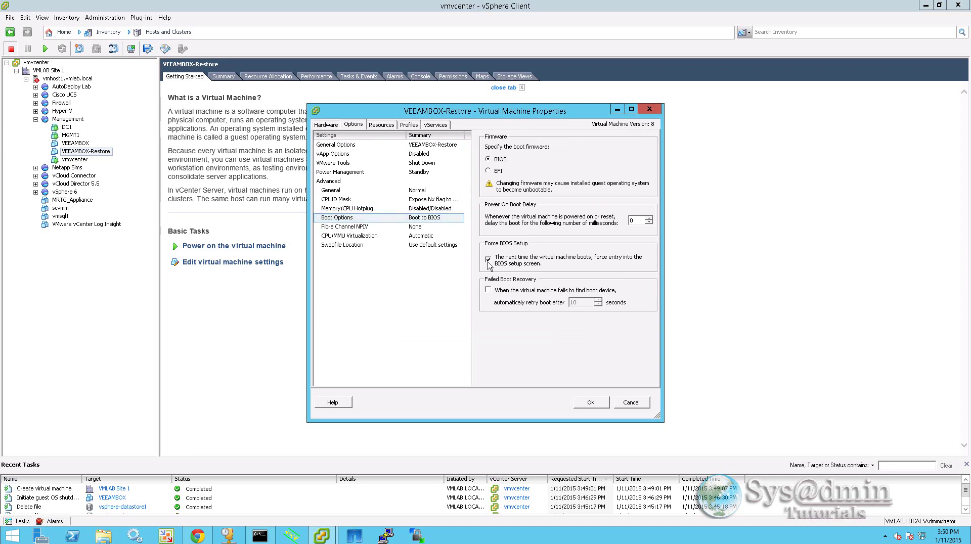
pyautogui.click(590, 403)
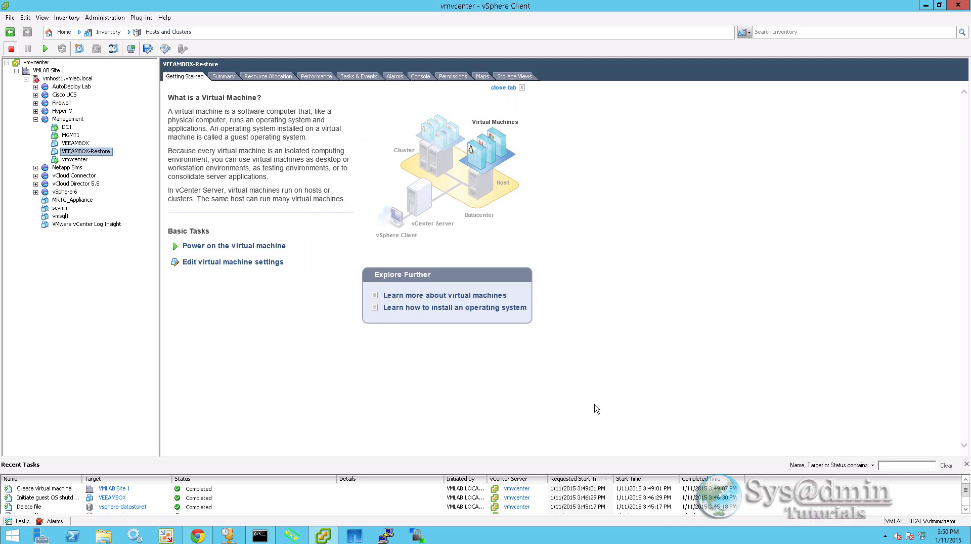
# Open the console of VEEAMBOX-Restore and power on the virtual machine.
pyautogui.rightClick(97, 157)
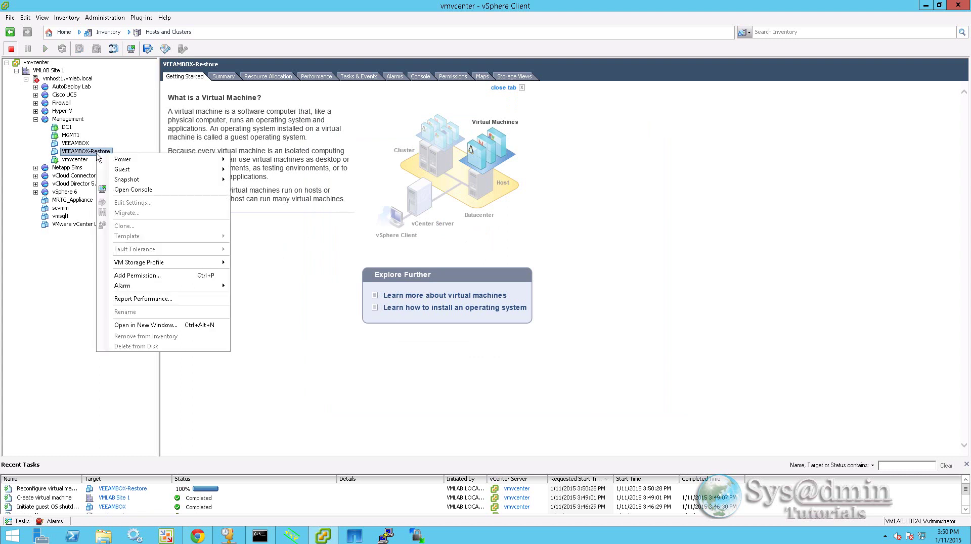
pyautogui.click(131, 190)
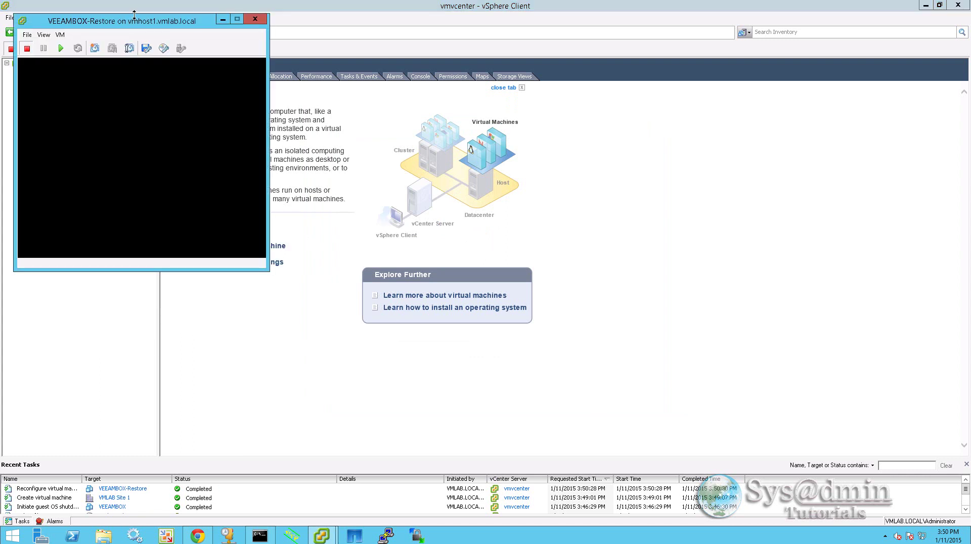
pyautogui.moveTo(138, 23); pyautogui.dragTo(350, 69)
pyautogui.click(272, 94)
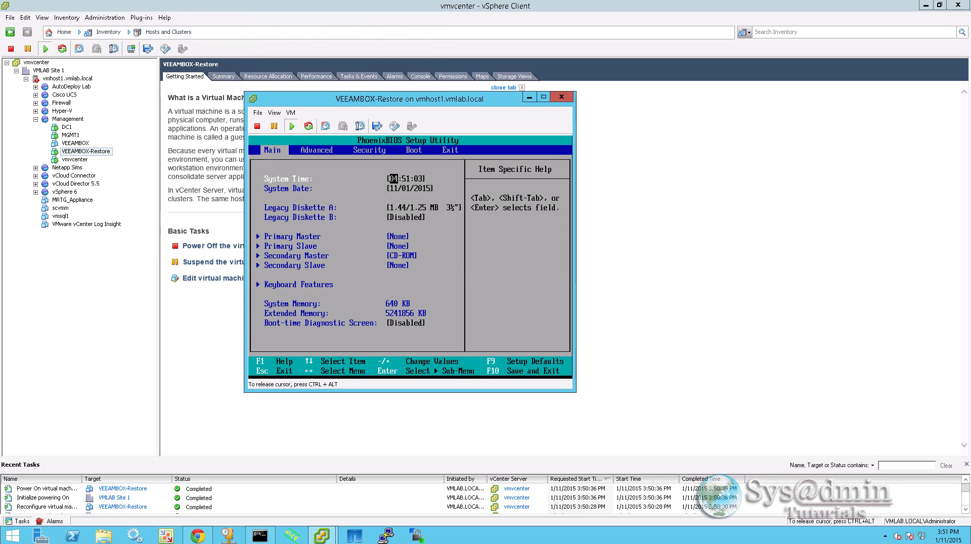
# In the BIOS boot order, move CD-ROM Drive to first place and Hard Drive to second.
pyautogui.press('Right')
pyautogui.press('Right')
pyautogui.press('Right')
pyautogui.press('Down')
pyautogui.press('Down')
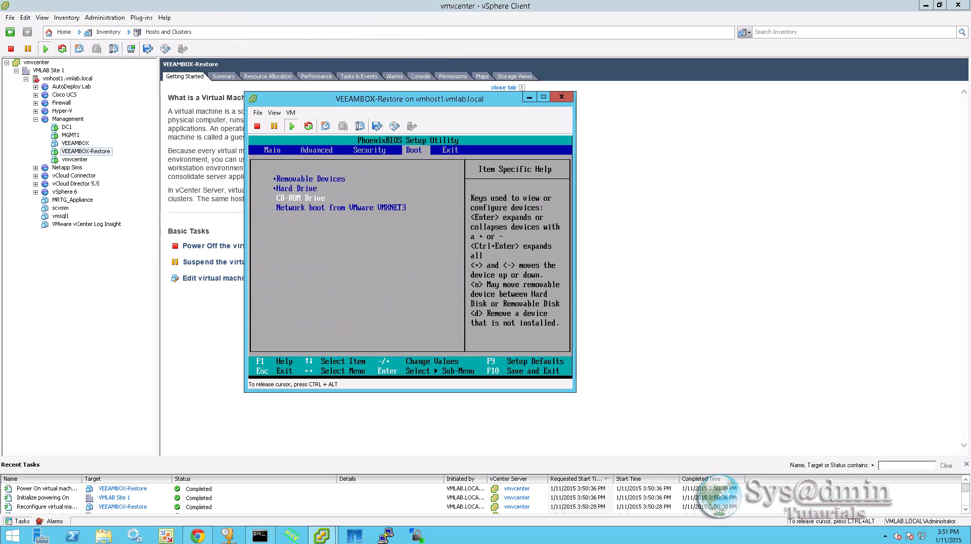
pyautogui.press('+')
pyautogui.press('+')
pyautogui.press('Down')
pyautogui.press('Down')
pyautogui.press('+')
# Exit the BIOS setup, saving the configuration changes.
pyautogui.press('Right')
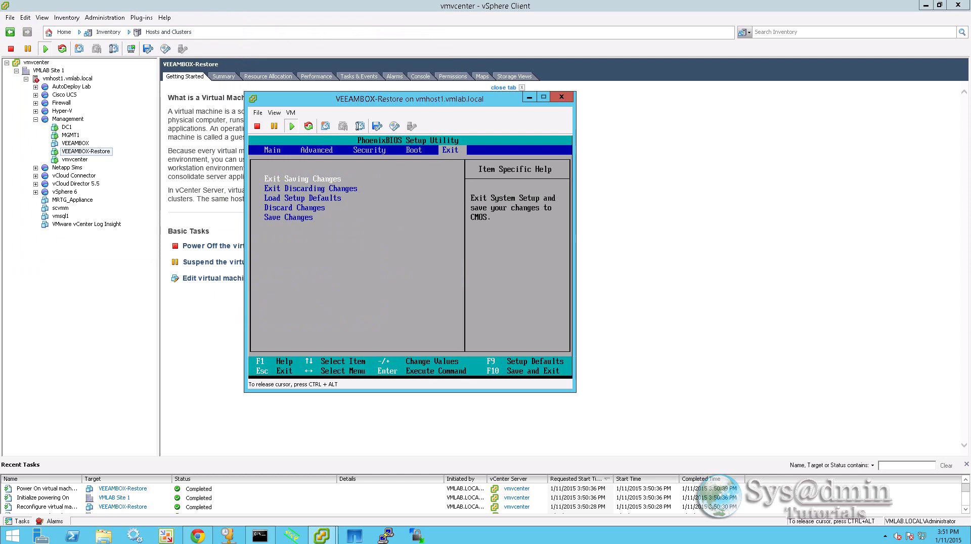
pyautogui.press('Return')
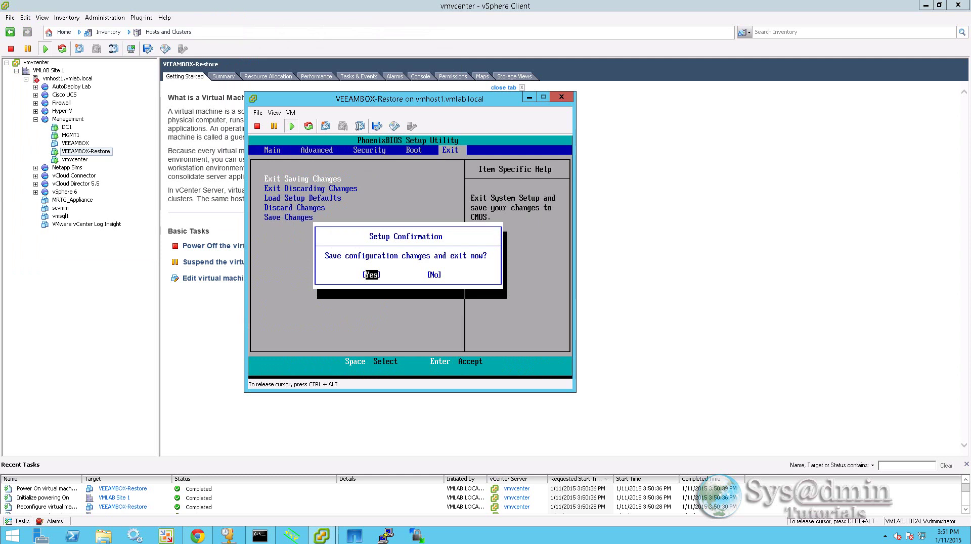
pyautogui.press('Return')
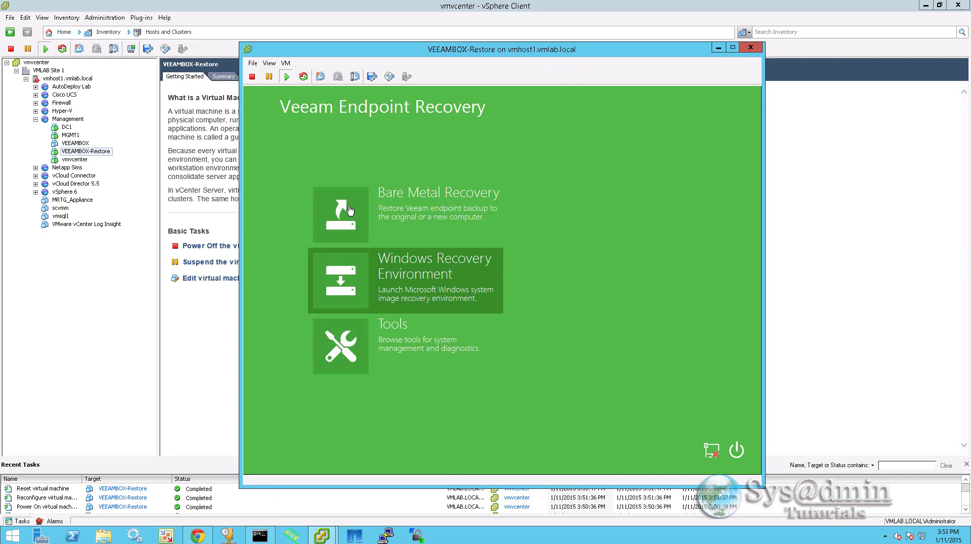
# Start a Bare Metal Recovery and choose Network storage as the backup location.
pyautogui.click(354, 205)
pyautogui.click(393, 218)
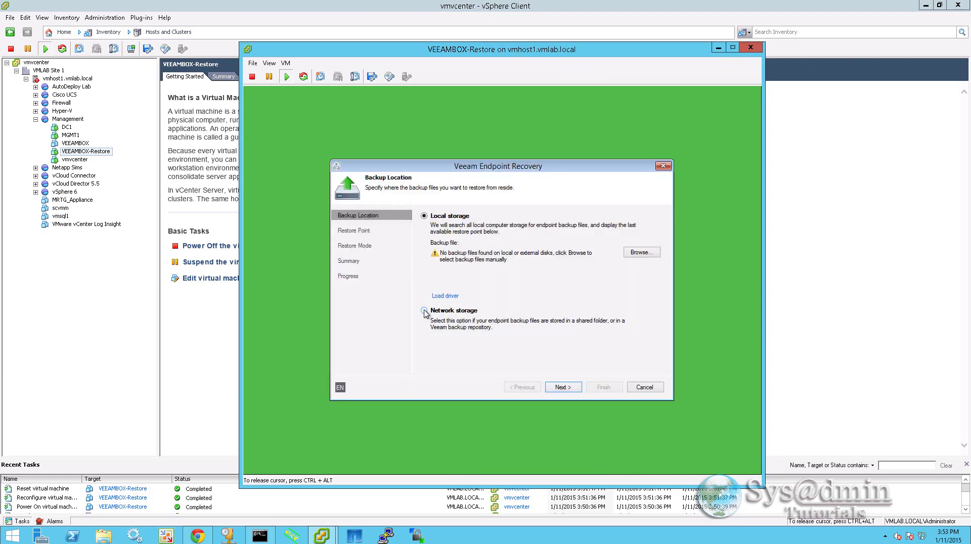
pyautogui.click(423, 311)
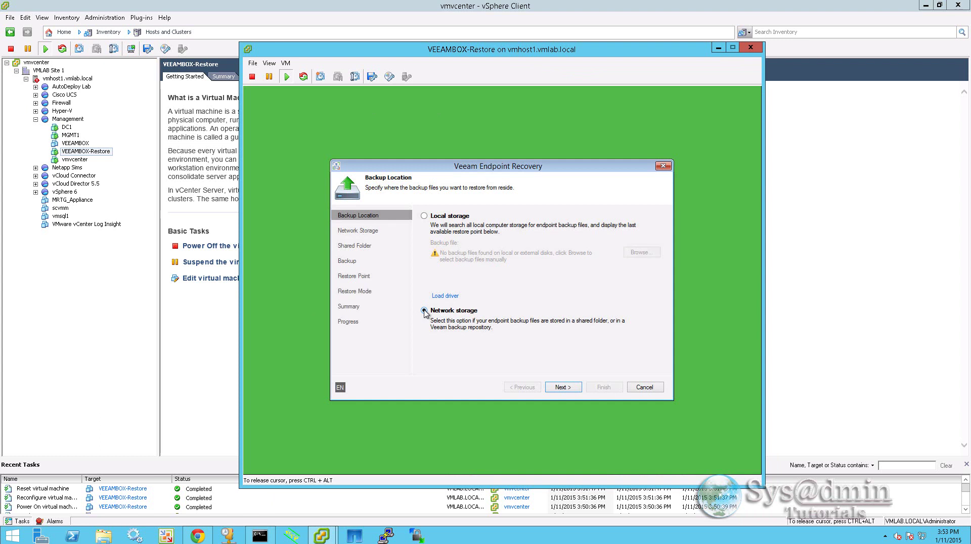
pyautogui.click(553, 388)
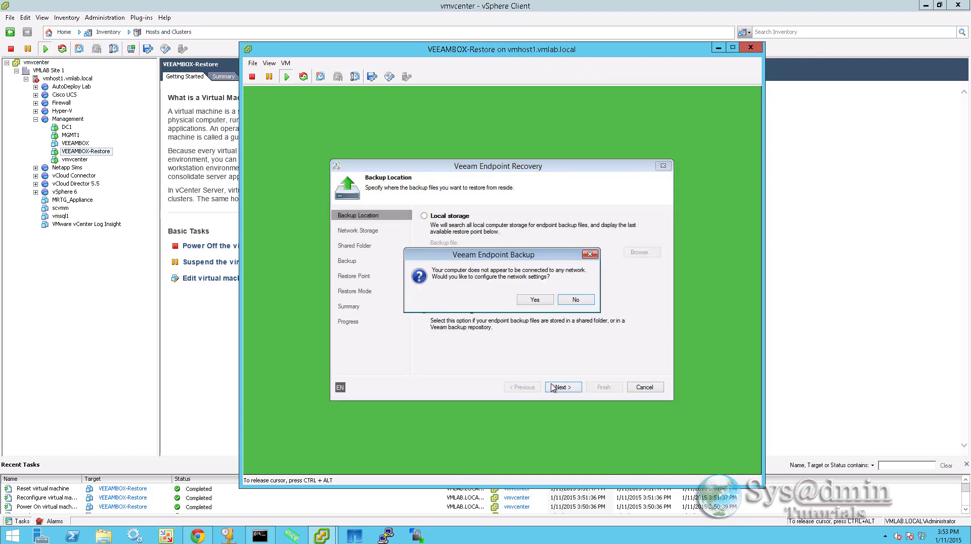
# Agree to configure the network and install the driver for the Ethernet Controller among the recovery environment's hardware drivers.
pyautogui.click(534, 300)
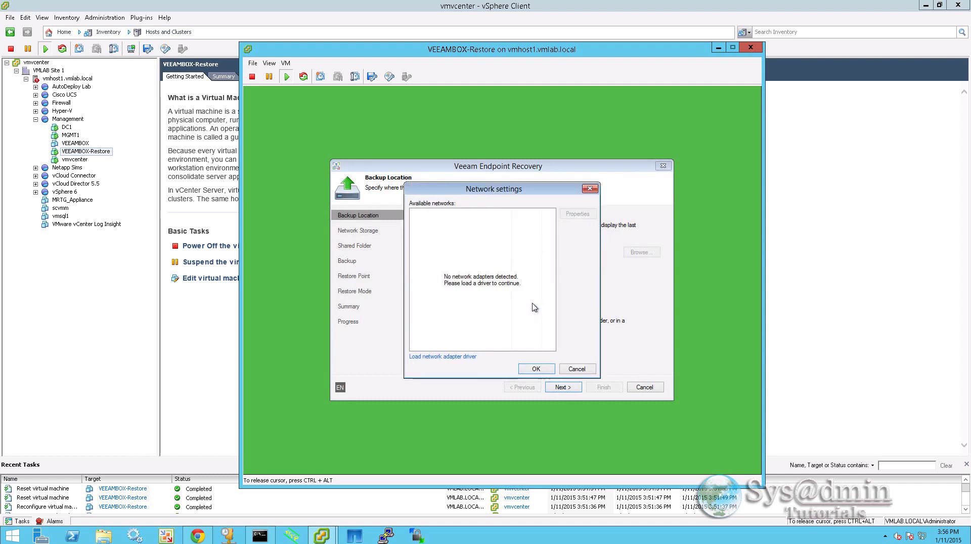
pyautogui.click(441, 357)
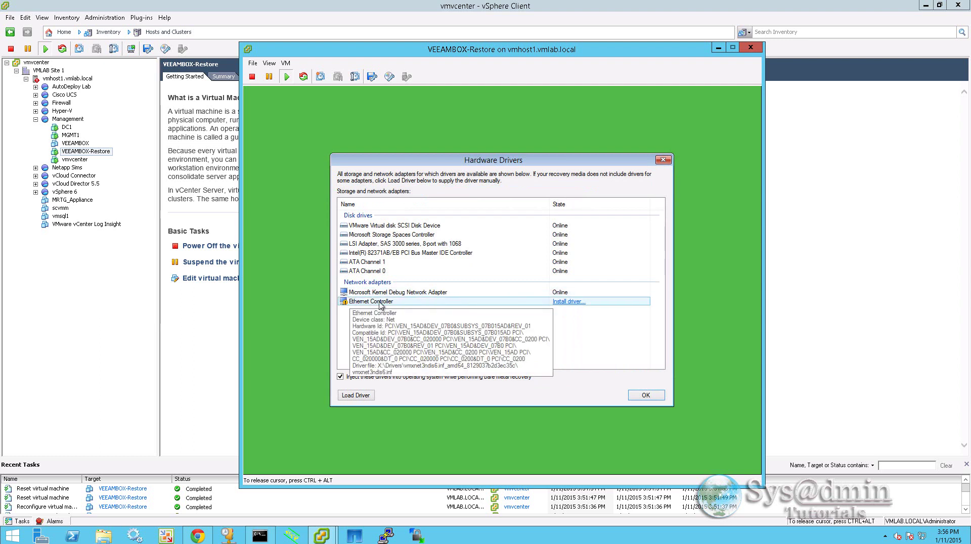
pyautogui.click(567, 302)
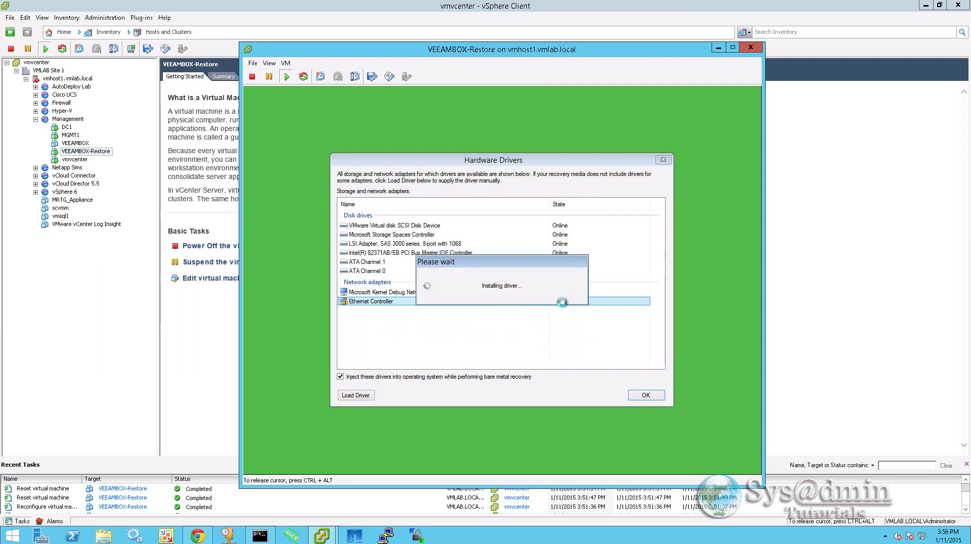
pyautogui.click(553, 320)
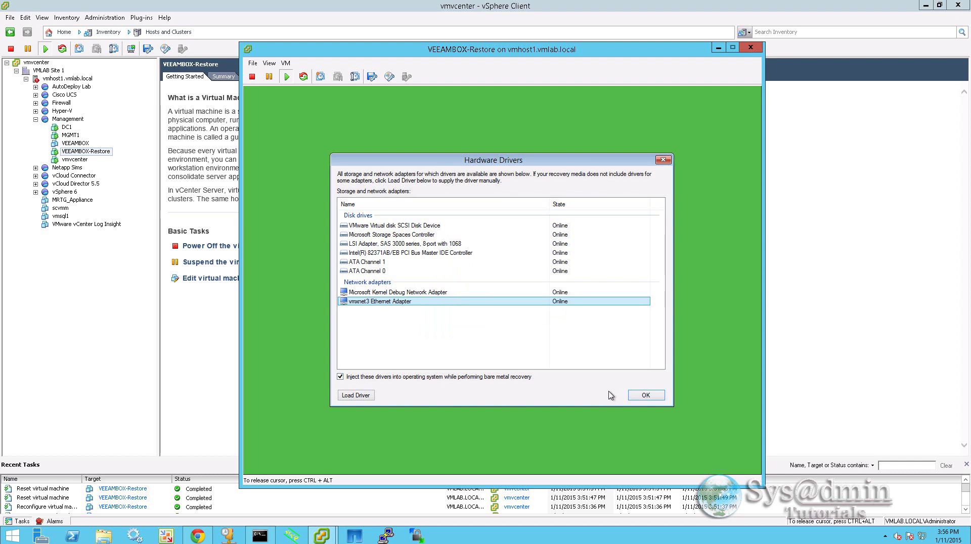
pyautogui.click(648, 398)
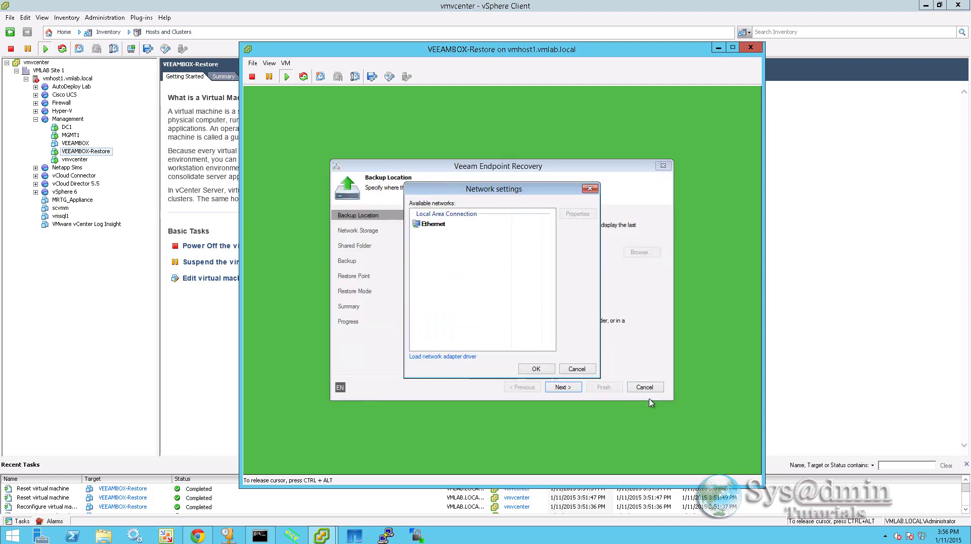
# Review the Ethernet connection's IP and DNS properties and accept the network settings with automatic addressing.
pyautogui.click(429, 224)
pyautogui.click(577, 215)
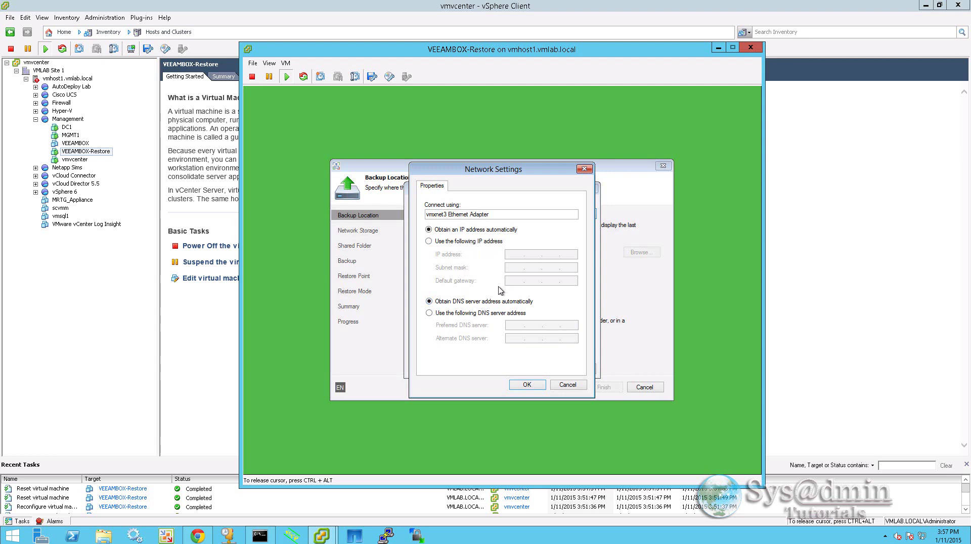
pyautogui.click(571, 385)
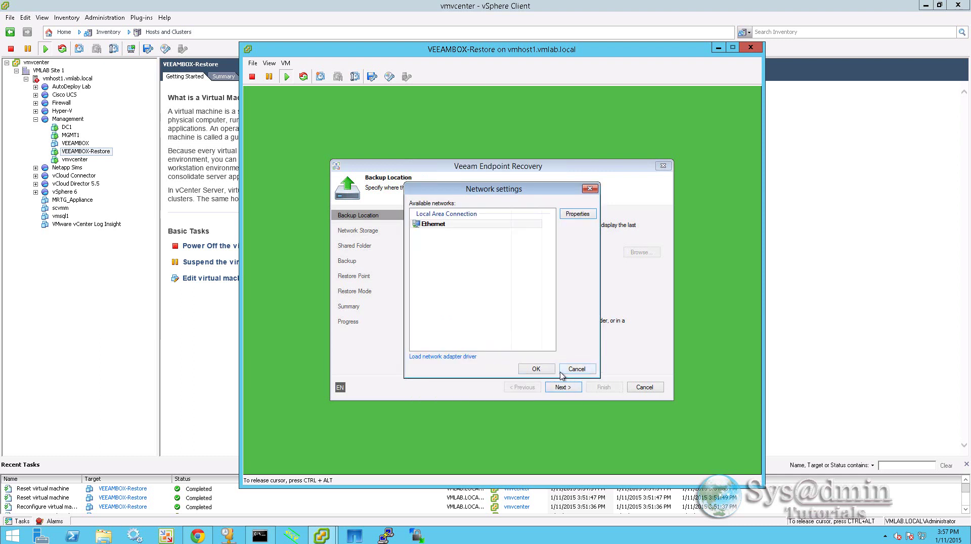
pyautogui.click(549, 372)
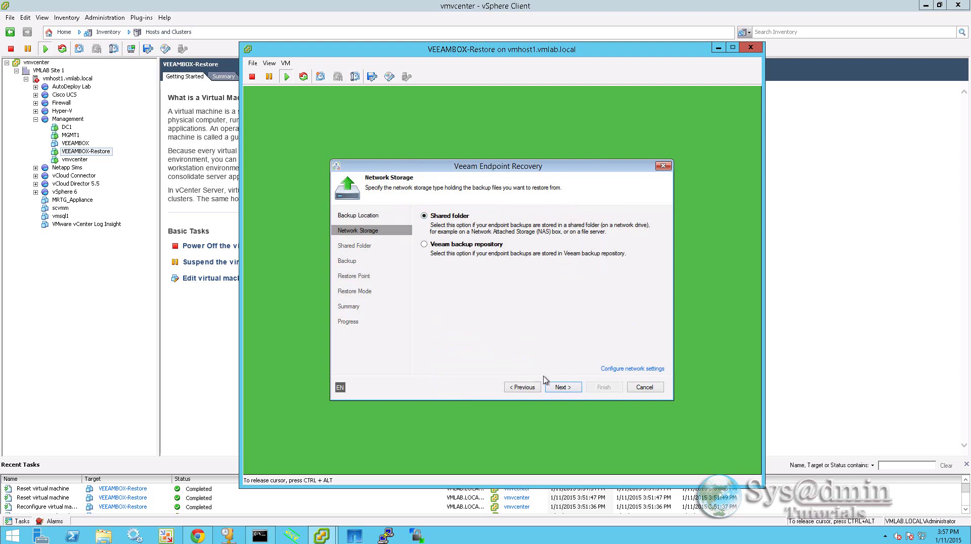
# Use the shared folder \\192.168.1.5\Veeam Endpoint as the backup source, with access credentials for username veeambackup and the account password.
pyautogui.click(562, 389)
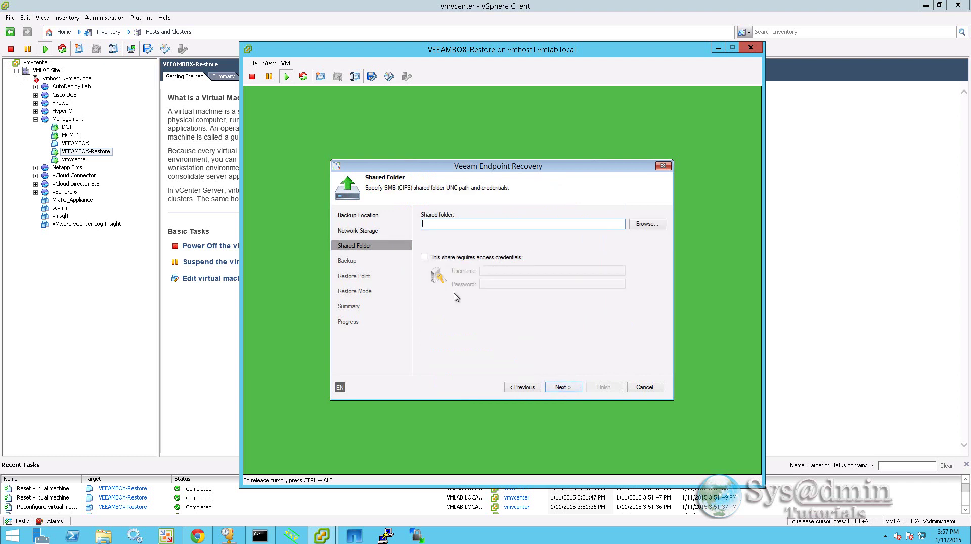
pyautogui.click(423, 258)
pyautogui.click(506, 271)
pyautogui.write('veeambackup')
pyautogui.press('Tab')
pyautogui.write('\\')
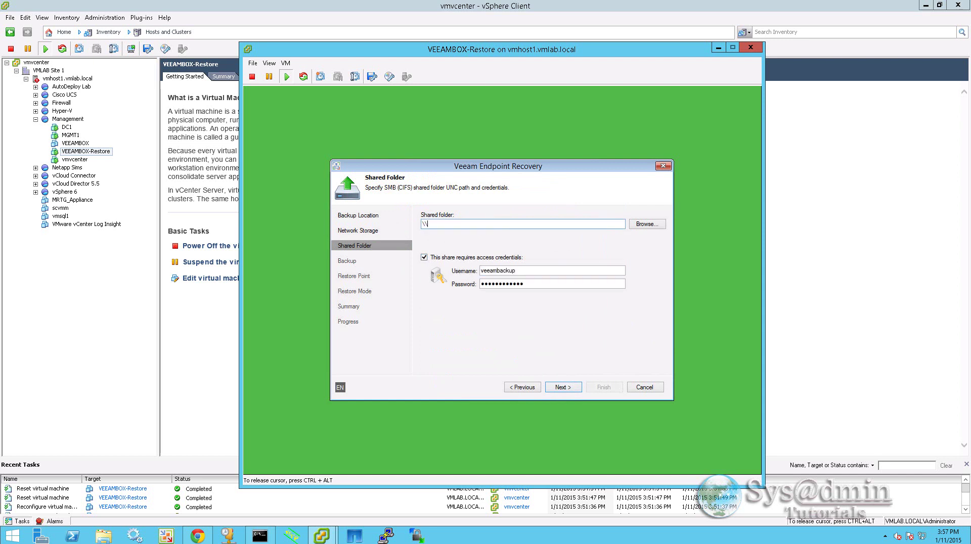
pyautogui.write('192.168.1.5')
pyautogui.write('\\Veeam Endpoint')
pyautogui.click(553, 387)
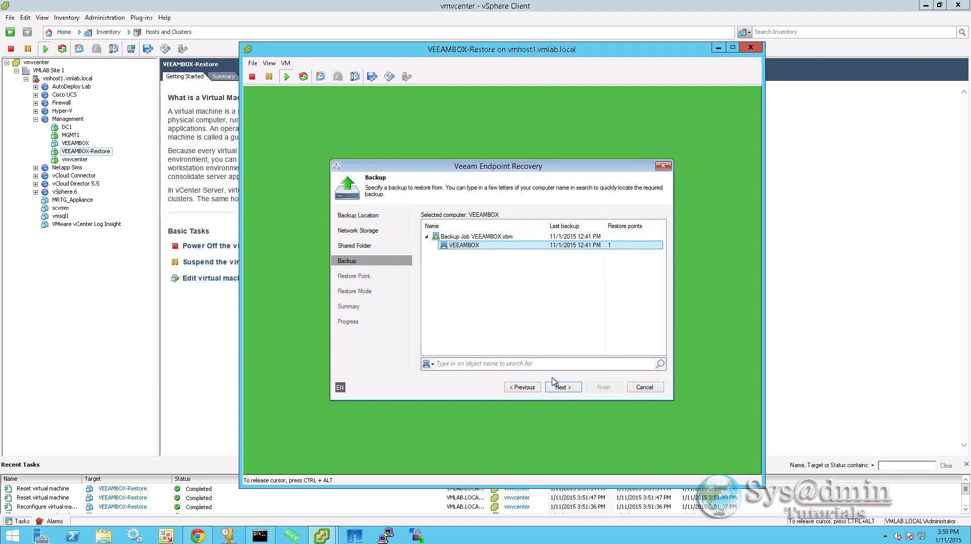
# Restore the entire VEEAMBOX computer from the 11/1/2015 11:41 AM full restore point and reboot the virtual machine once finished.
pyautogui.click(563, 387)
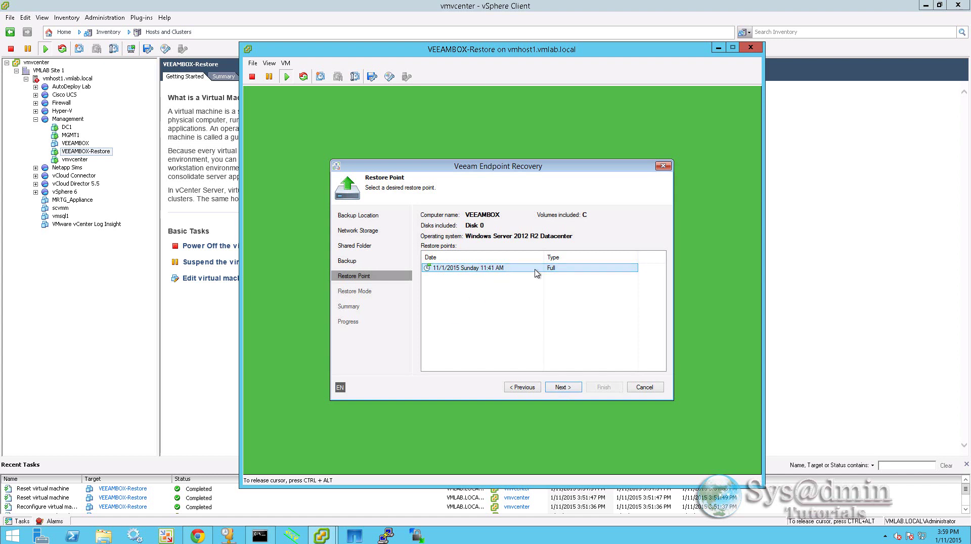
pyautogui.click(565, 388)
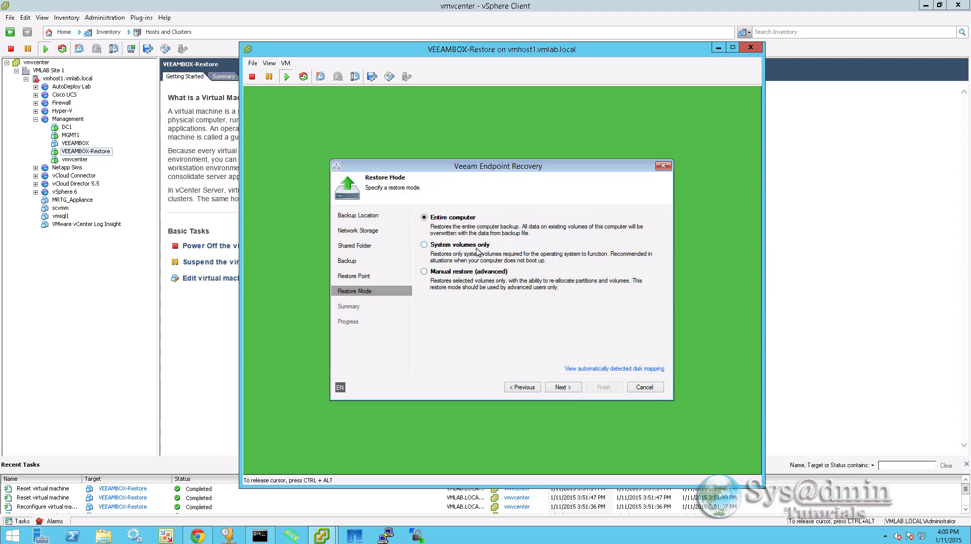
pyautogui.click(561, 388)
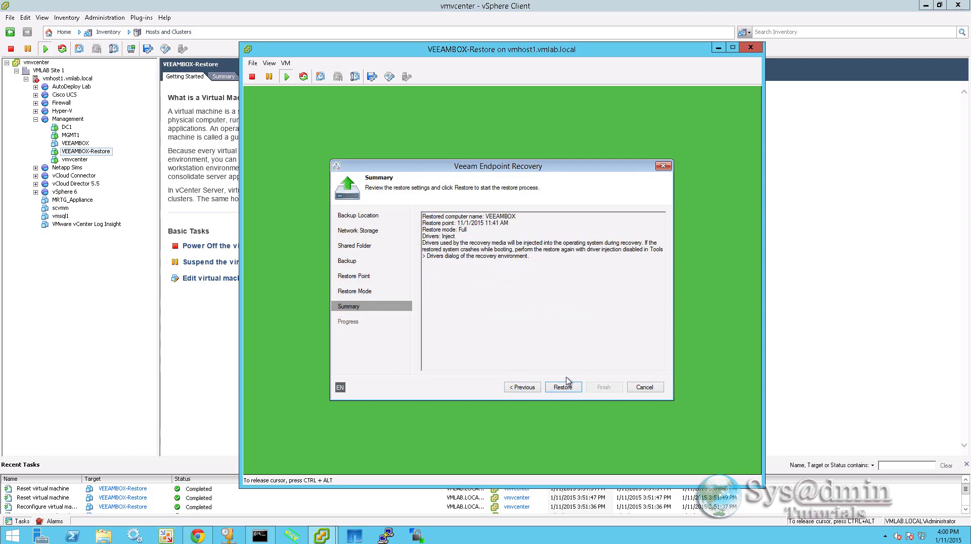
pyautogui.click(567, 387)
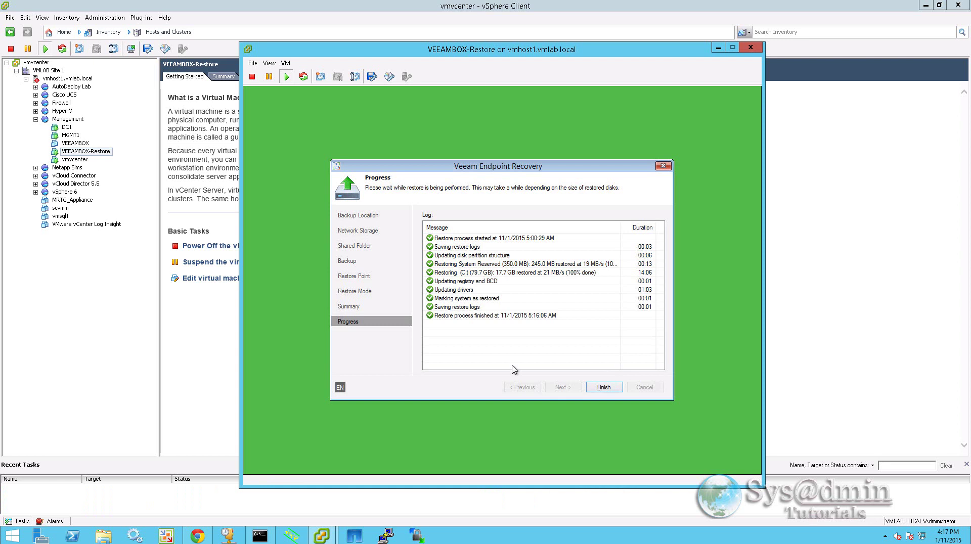
pyautogui.click(603, 388)
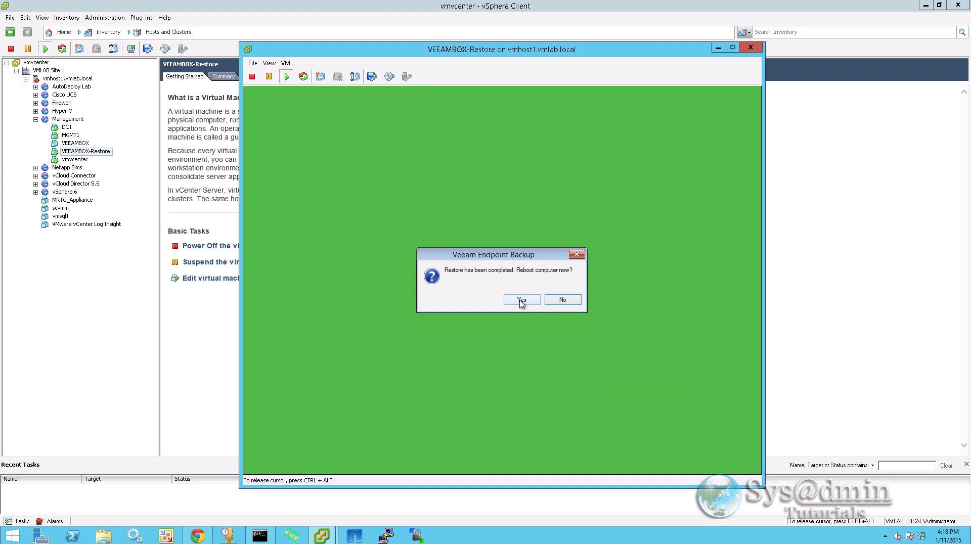
pyautogui.click(521, 301)
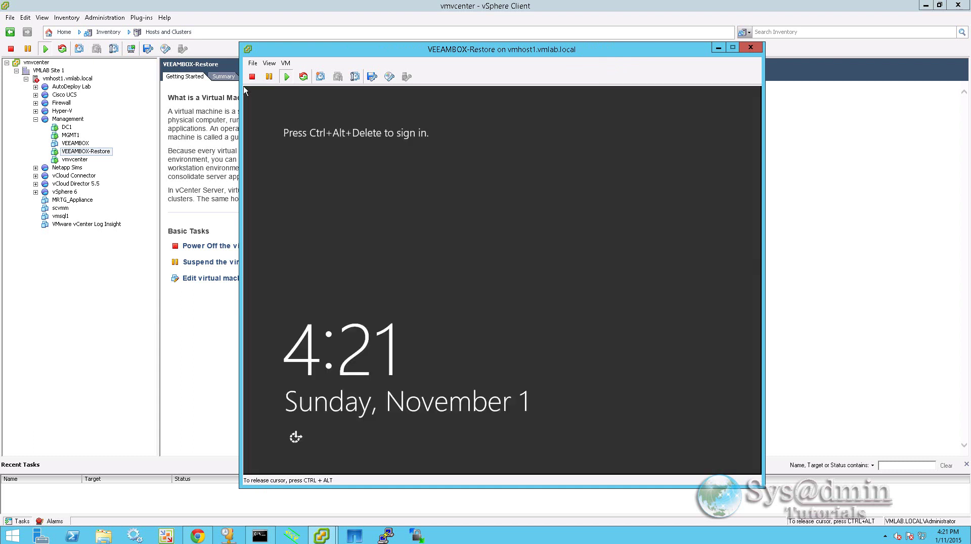
# Send Ctrl+Alt+Delete to the restored virtual machine and sign in as Administrator with the account password.
pyautogui.click(285, 63)
pyautogui.moveTo(354, 85)
pyautogui.click(457, 95)
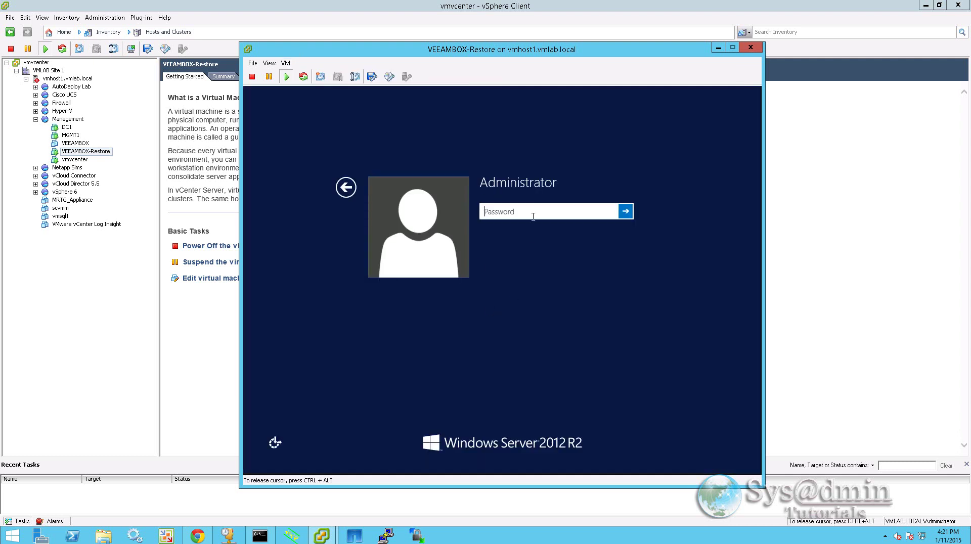
pyautogui.write('************')
pyautogui.press('Return')
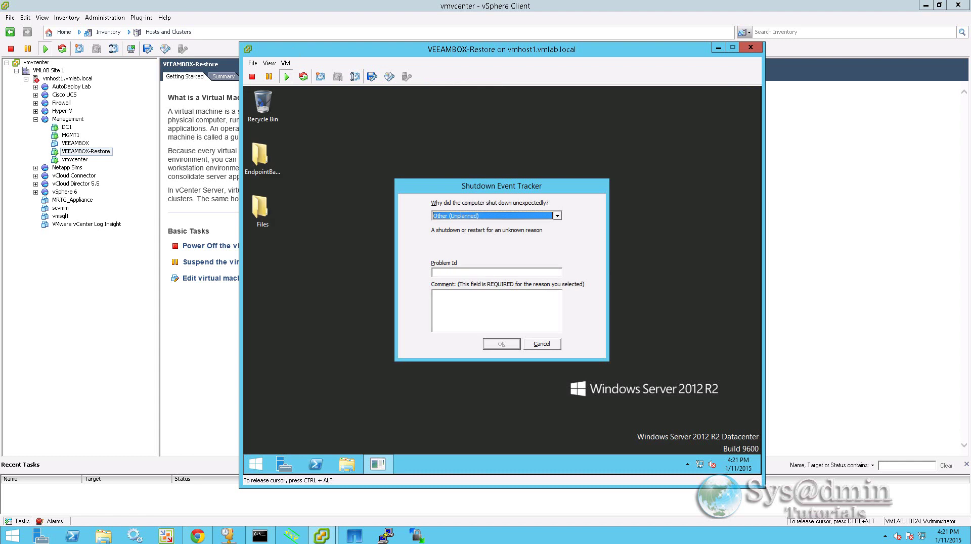
# Submit the Shutdown Event Tracker with the reason Other (Unplanned) and open the Files folder on the restored desktop.
pyautogui.click(458, 314)
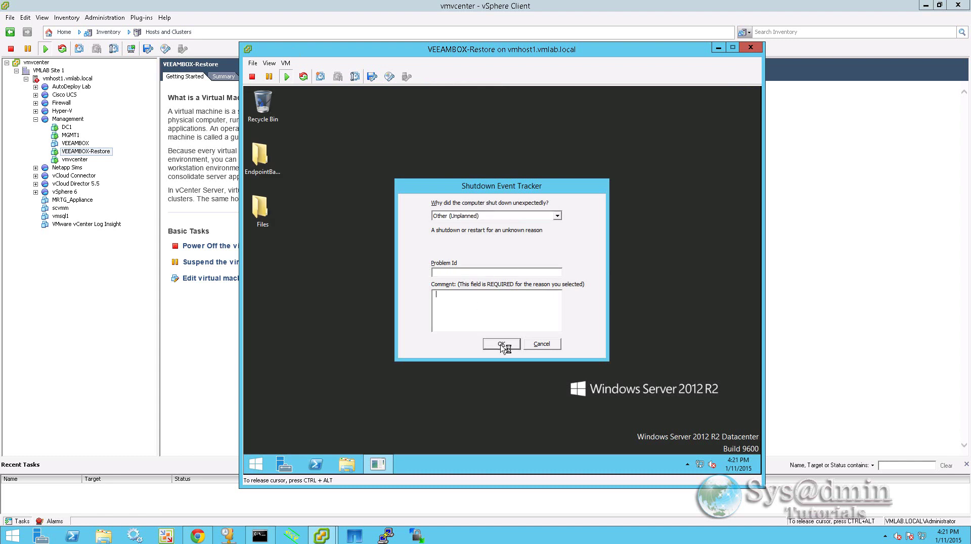
pyautogui.click(502, 344)
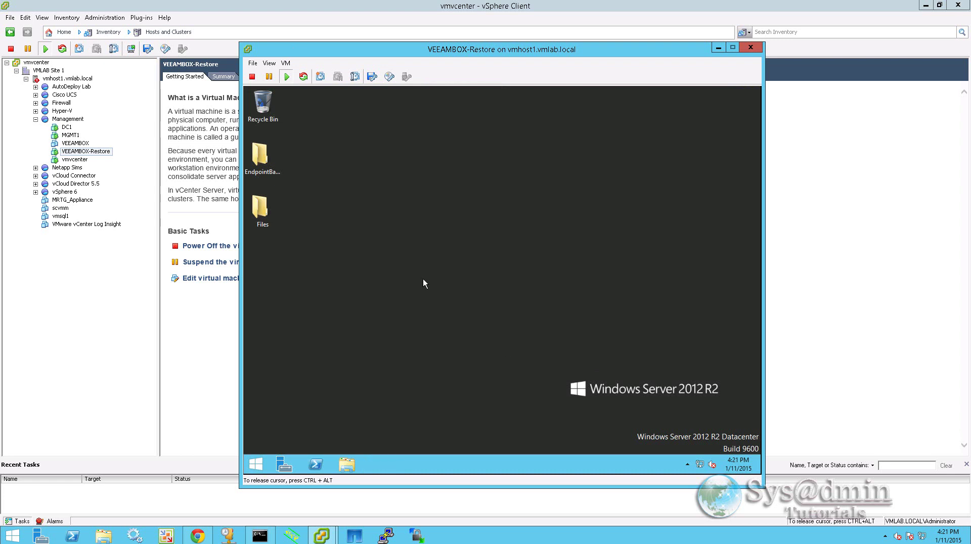
pyautogui.click(264, 212)
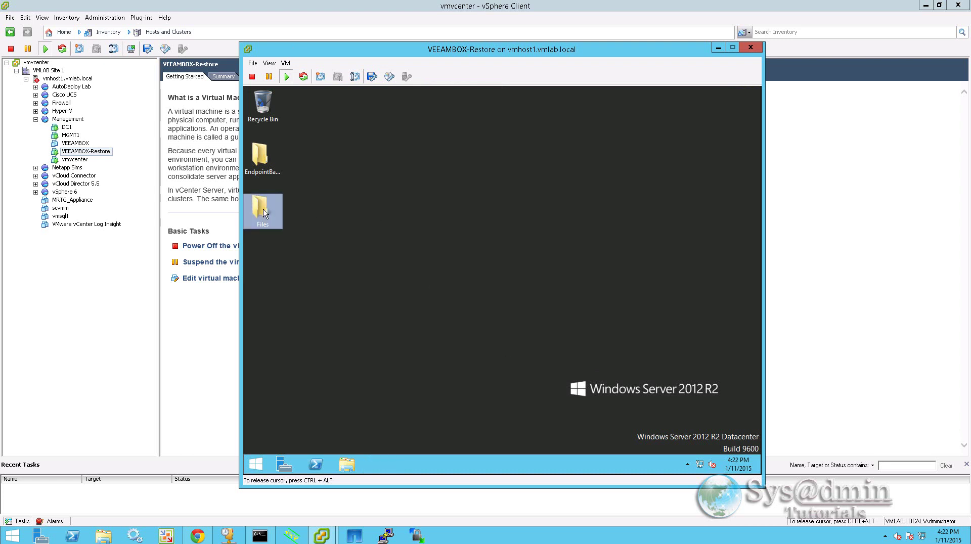
pyautogui.doubleClick(264, 213)
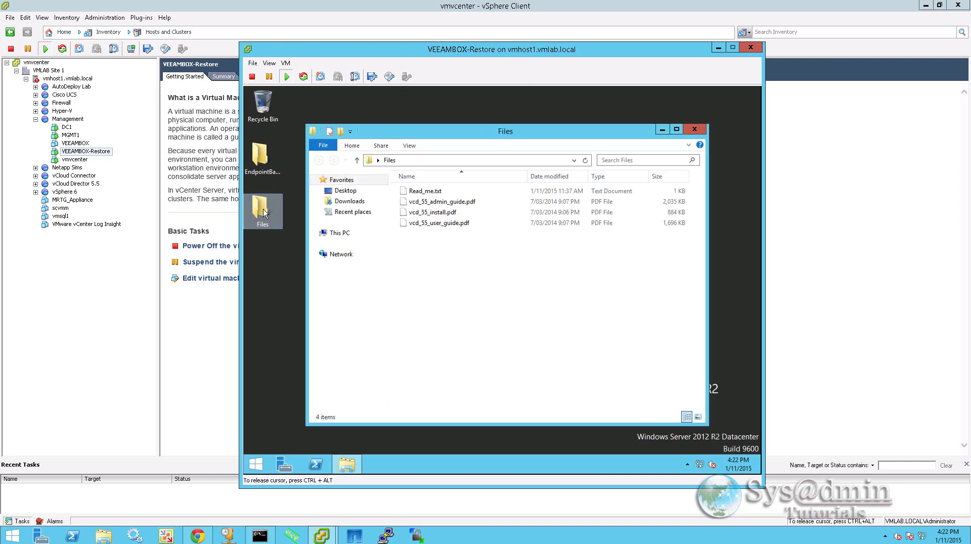